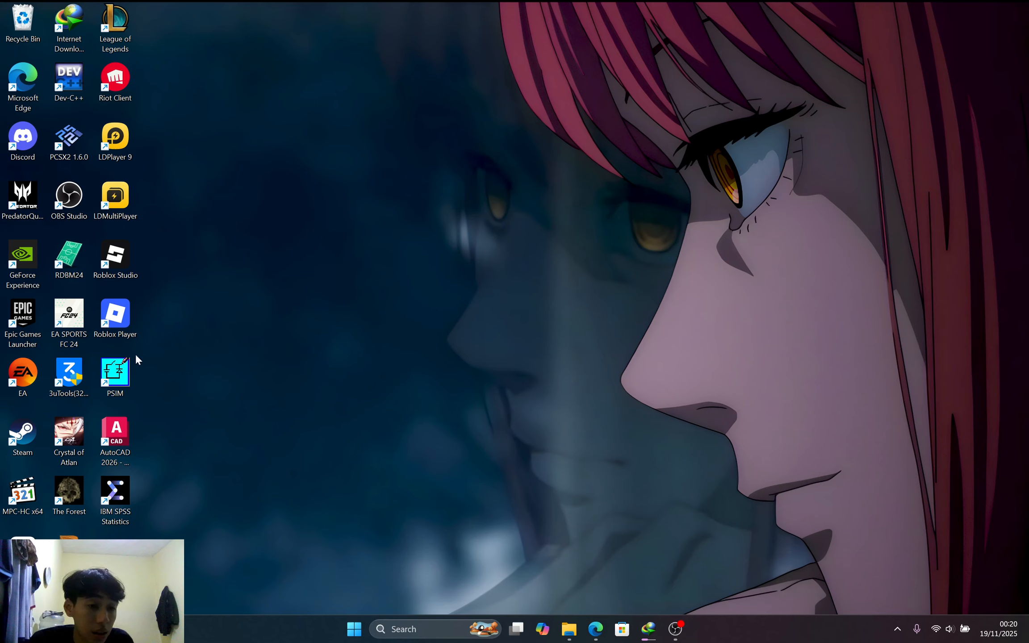
# Launch PSIM from its desktop shortcut
pyautogui.doubleClick(116, 373)
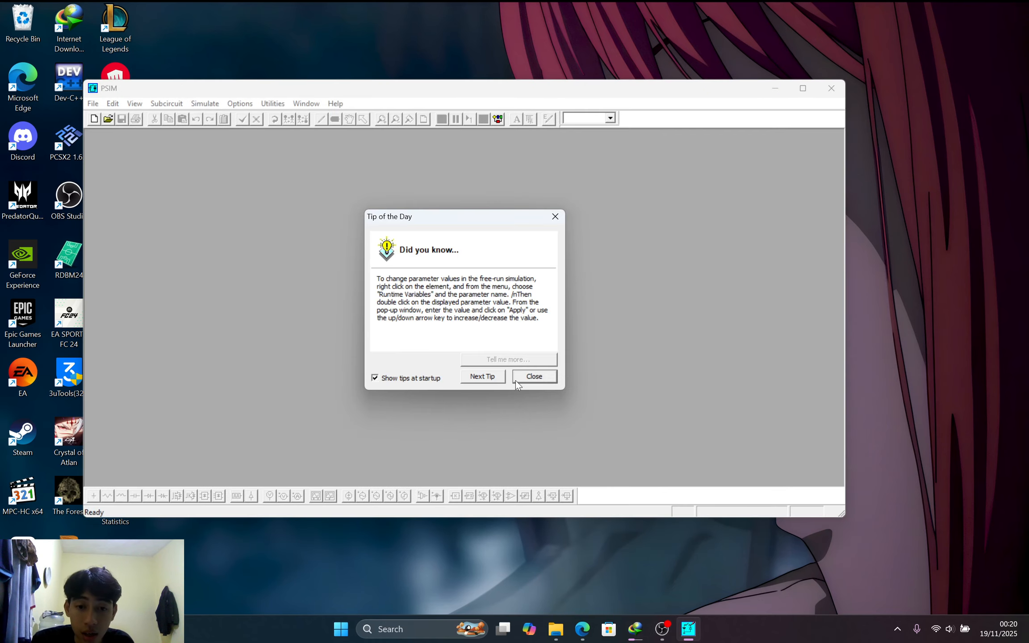
# Dismiss the Tip of the Day, then create a new schematic untitled1 and maximize it
pyautogui.click(525, 373)
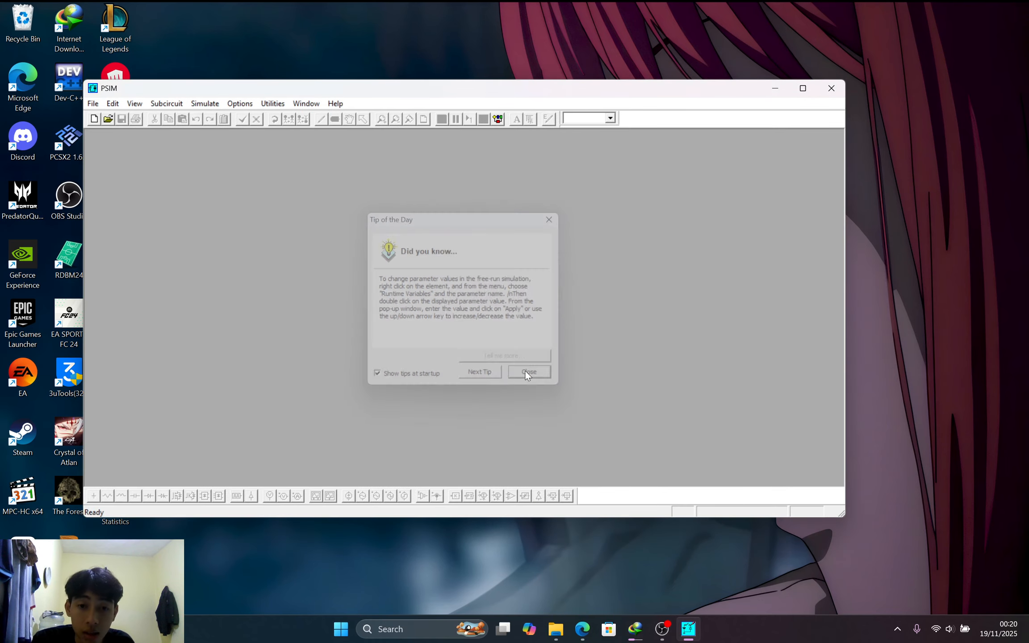
pyautogui.click(94, 119)
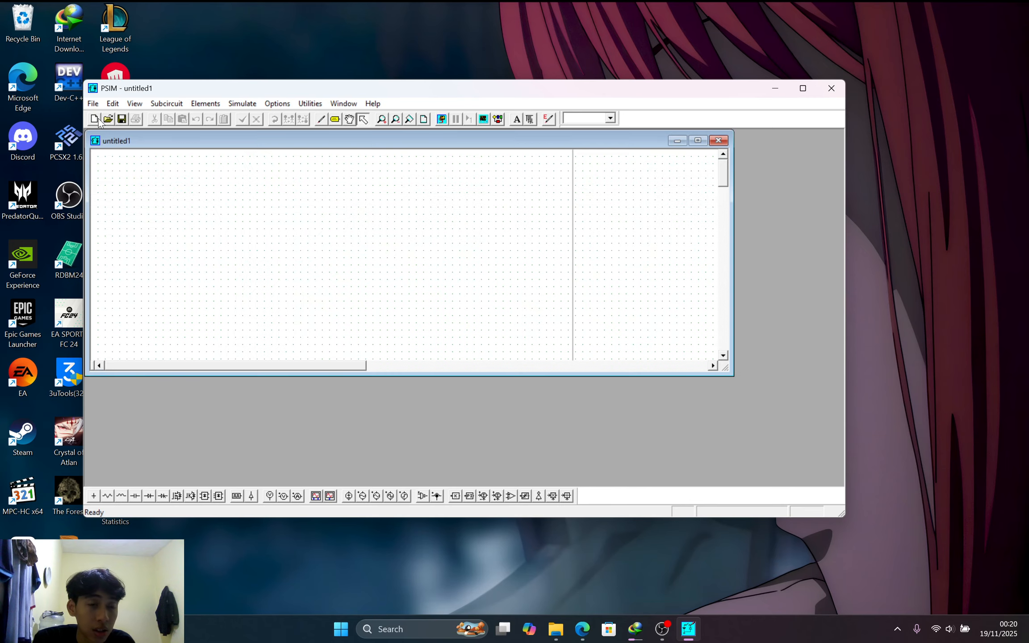
pyautogui.click(698, 141)
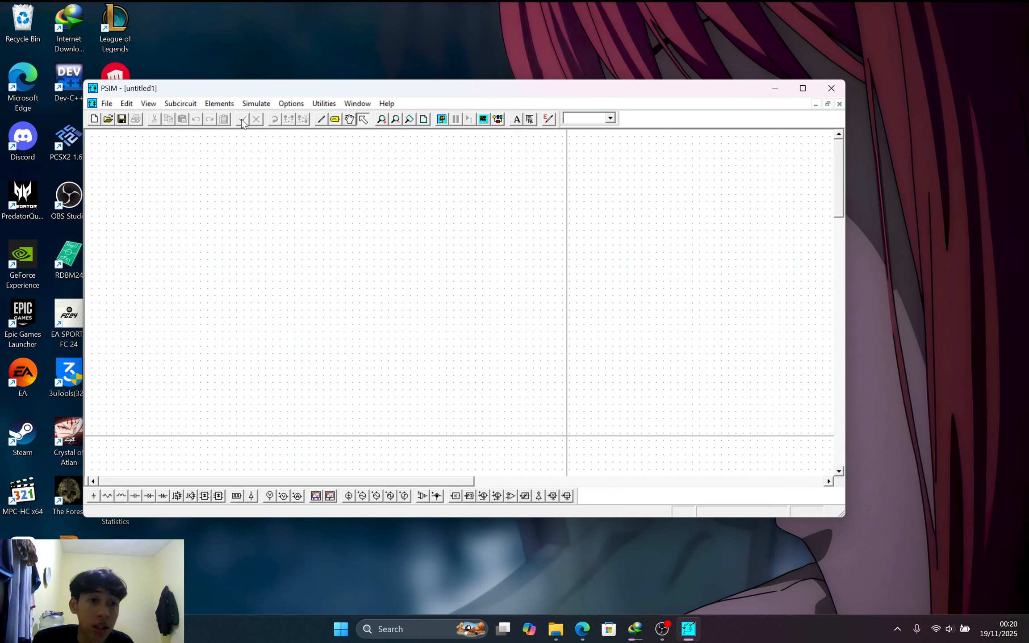
pyautogui.click(231, 101)
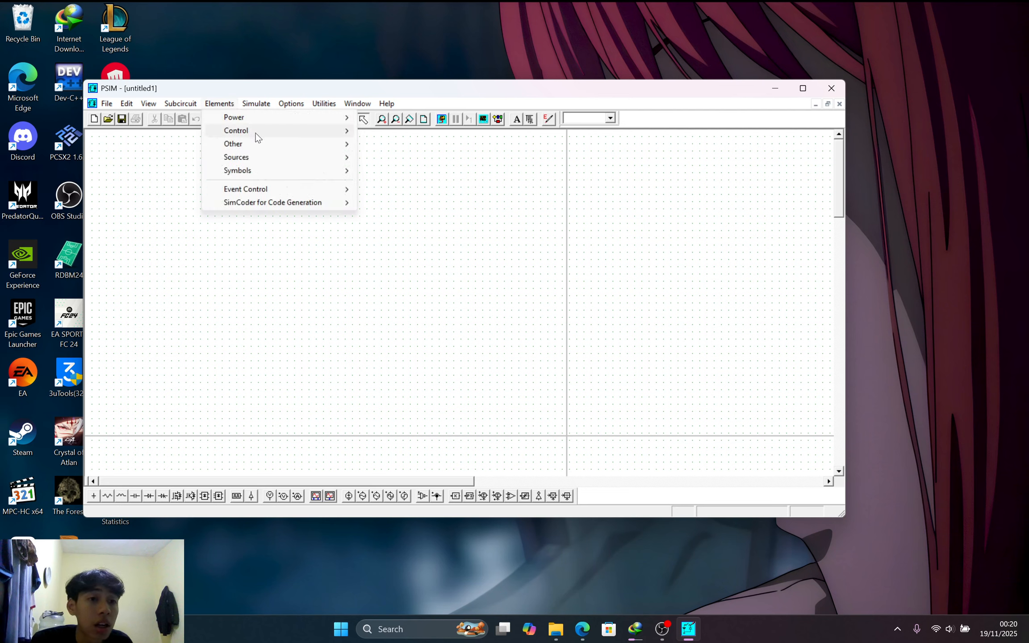
# Place a 3-ph Sine voltage source on the schematic
pyautogui.moveTo(267, 159)
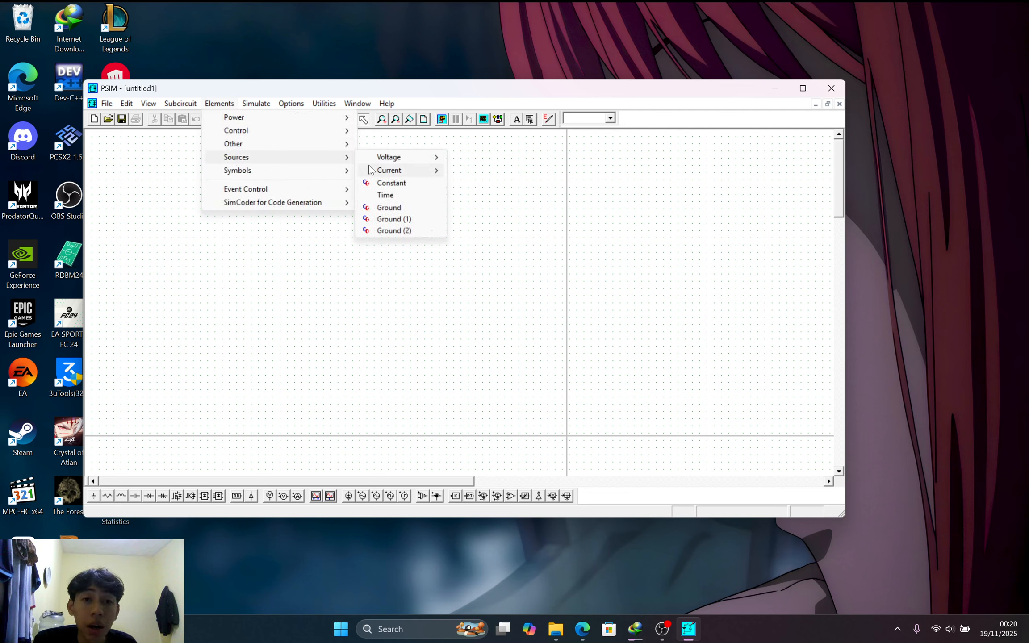
pyautogui.moveTo(391, 158)
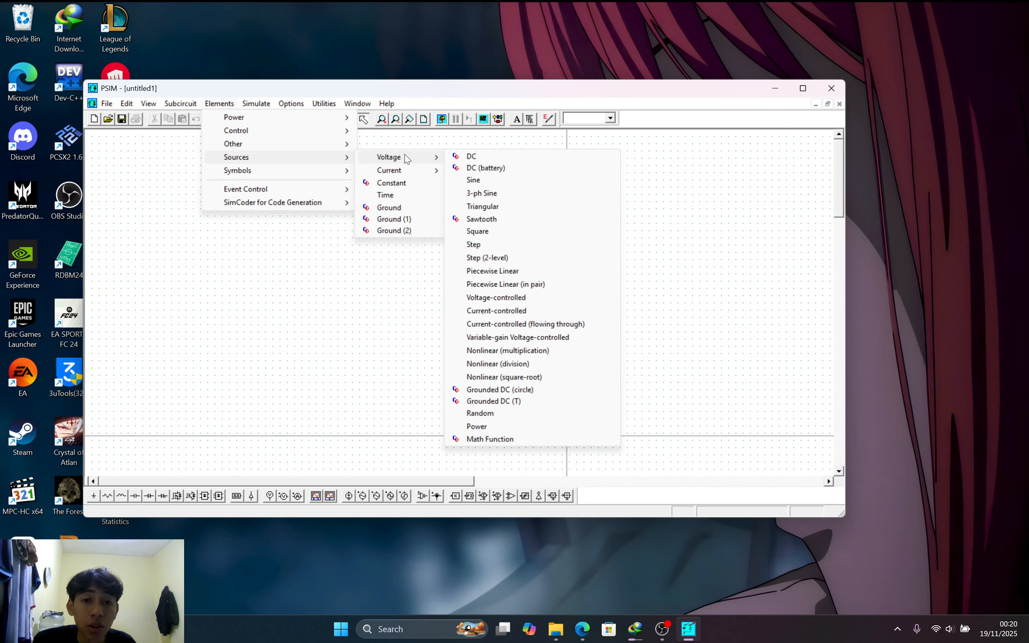
pyautogui.click(481, 193)
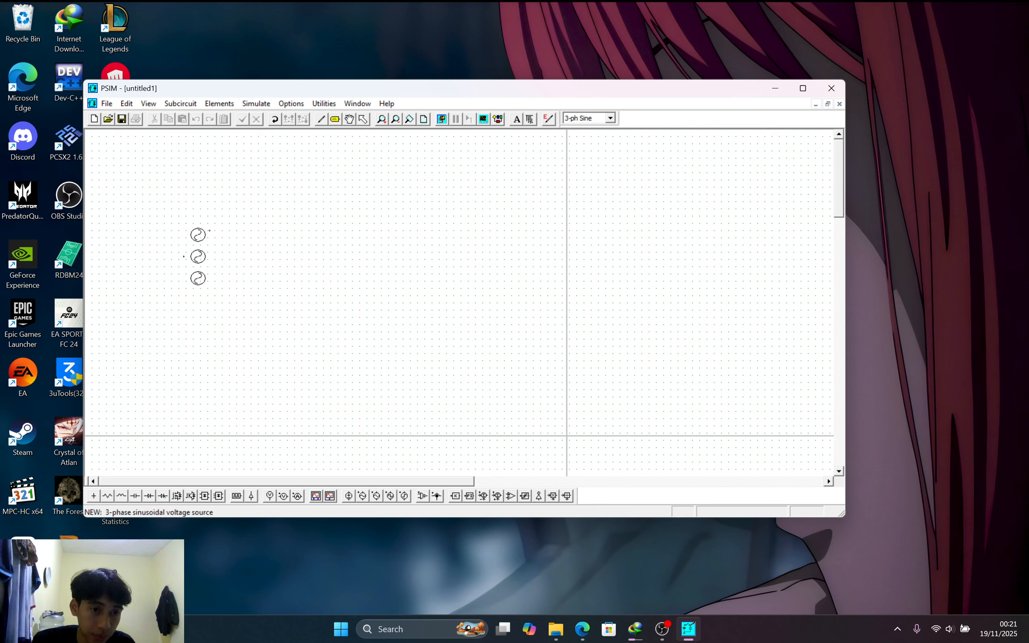
pyautogui.click(193, 252)
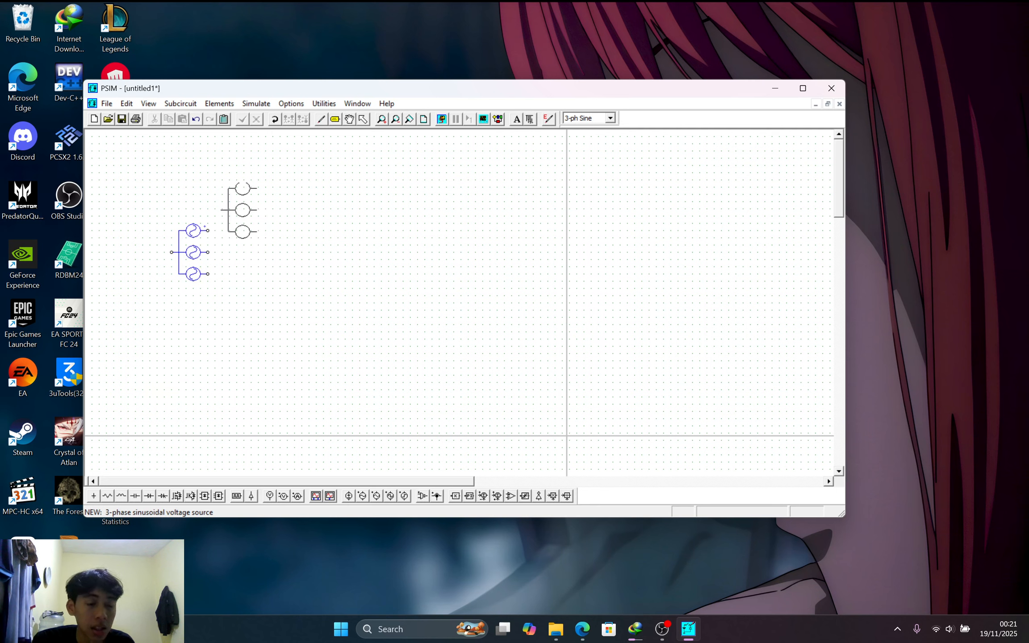
# Place a 3-ph Y/Y transformer to the right of the source
pyautogui.click(220, 103)
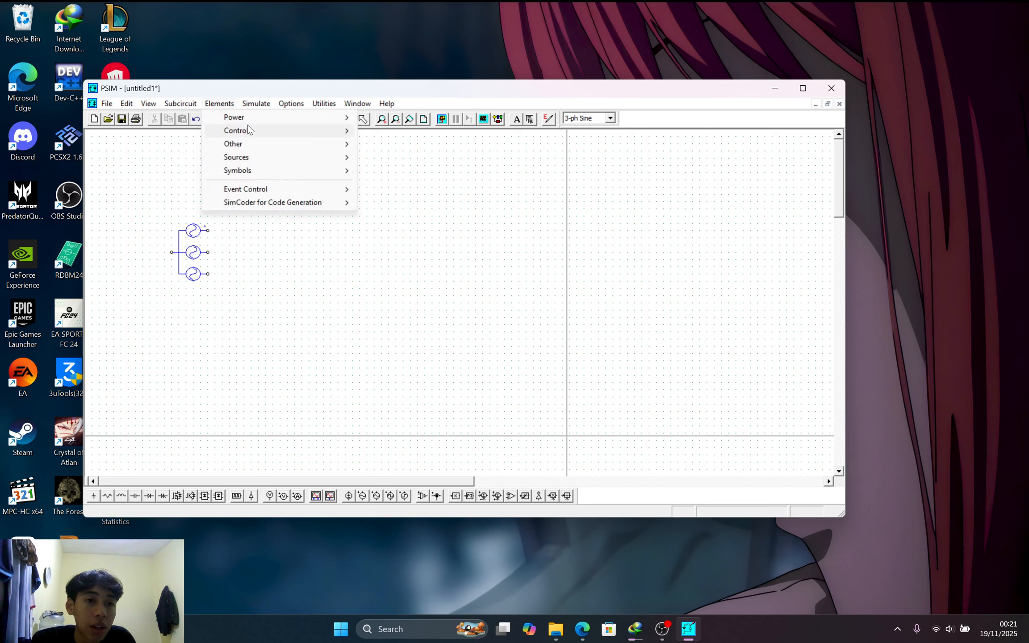
pyautogui.moveTo(294, 119)
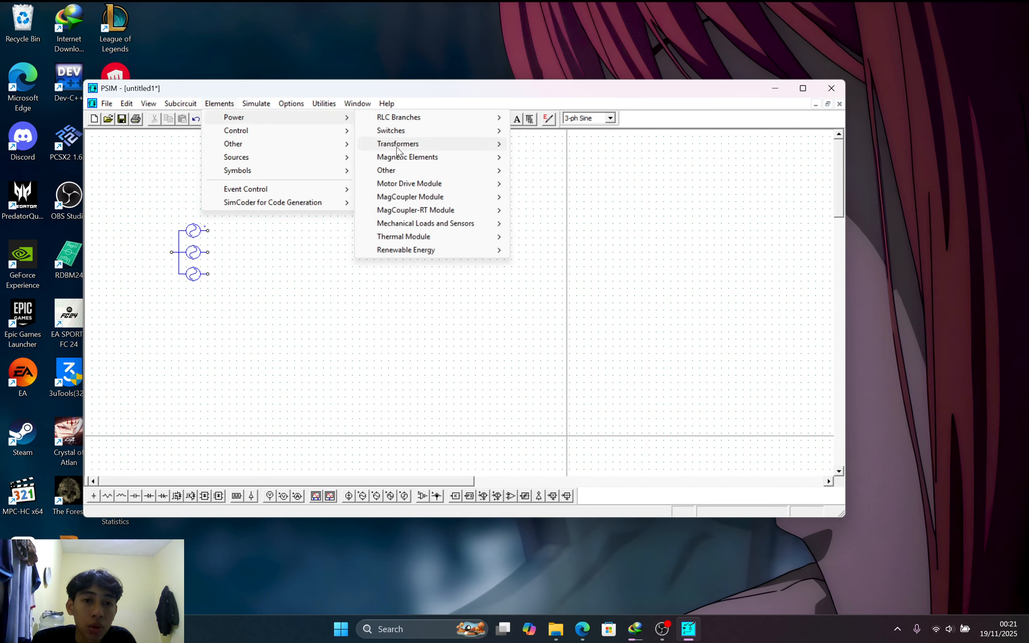
pyautogui.moveTo(453, 146)
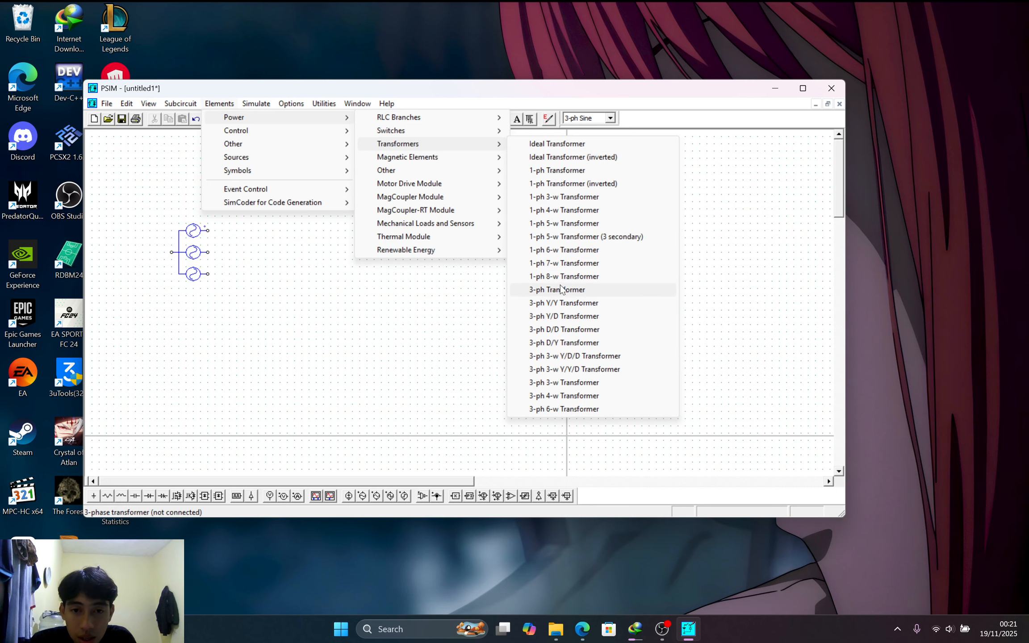
pyautogui.click(561, 302)
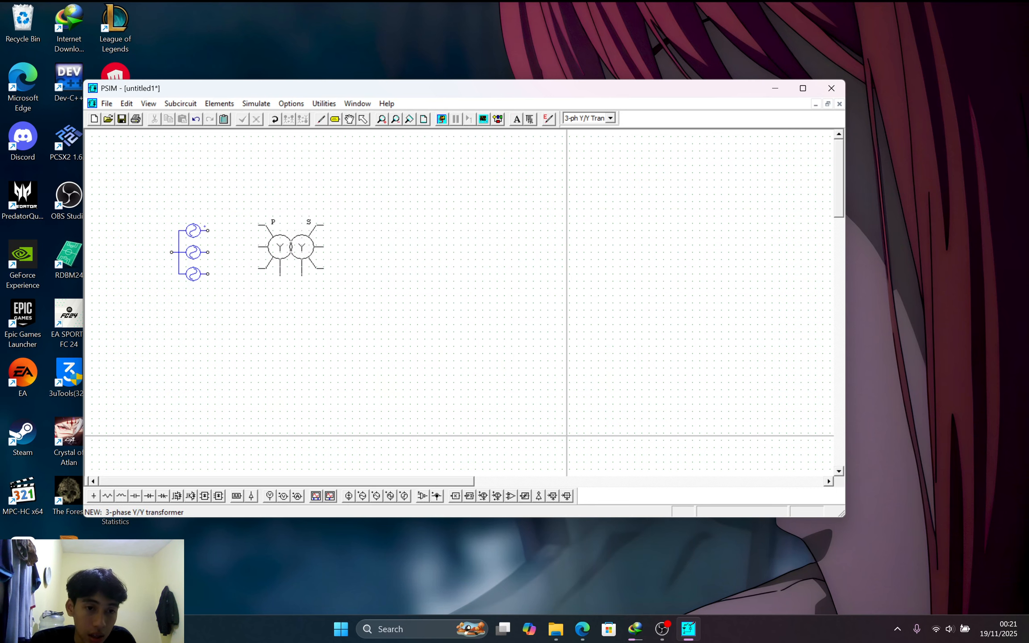
pyautogui.click(290, 252)
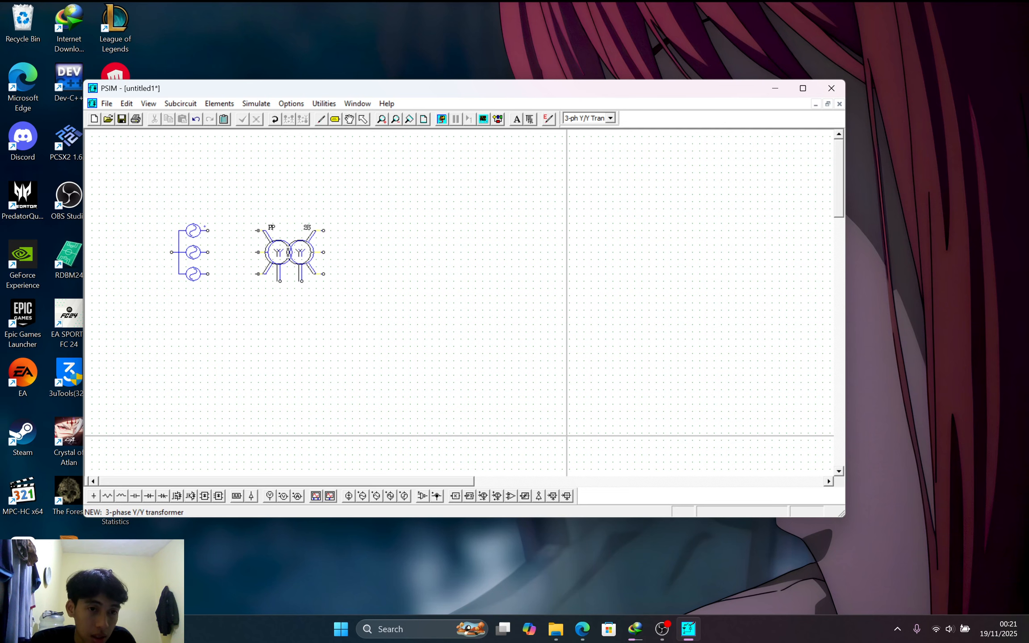
pyautogui.press('Escape')
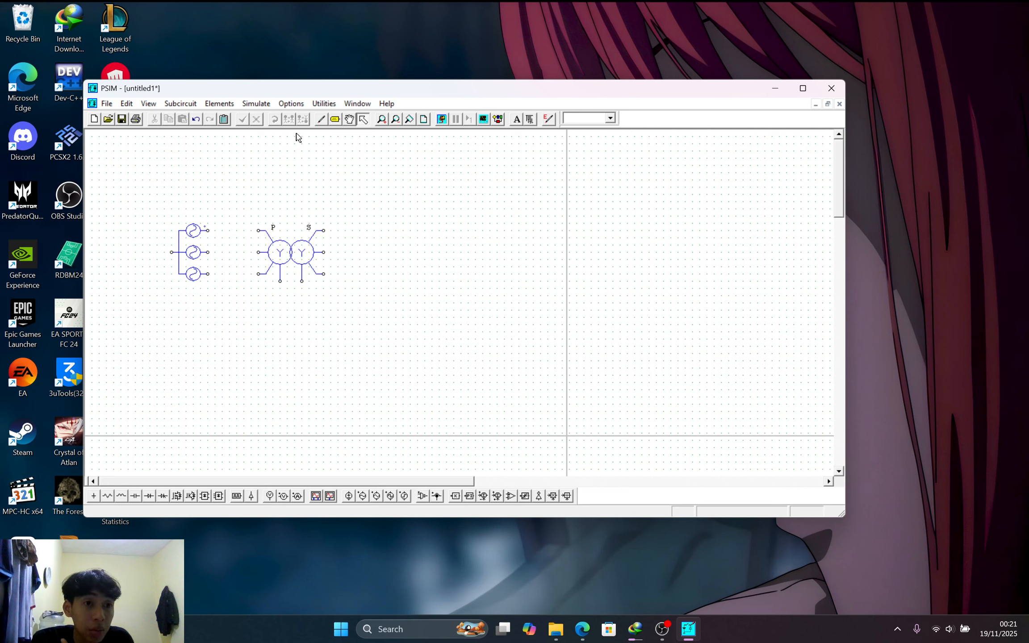
# Place three diodes stacked vertically to the right of the transformer
pyautogui.click(148, 496)
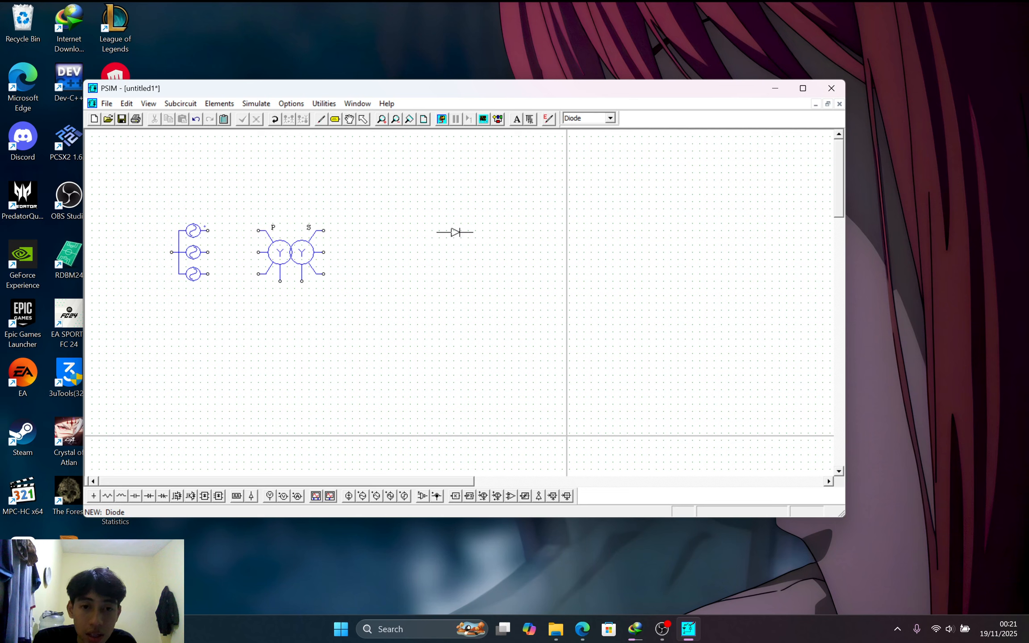
pyautogui.click(457, 230)
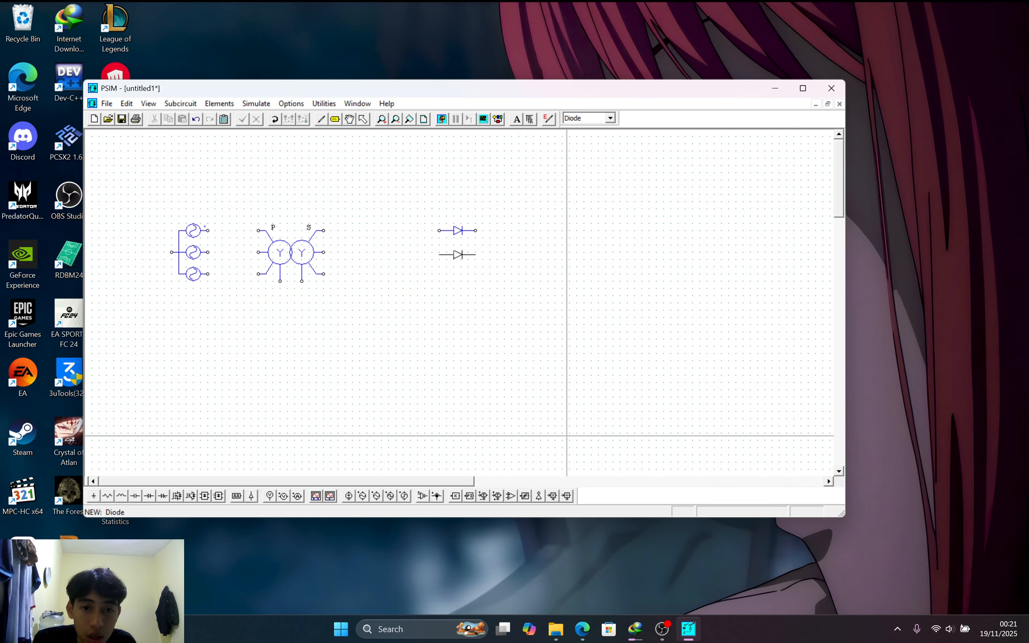
pyautogui.click(457, 252)
pyautogui.click(457, 274)
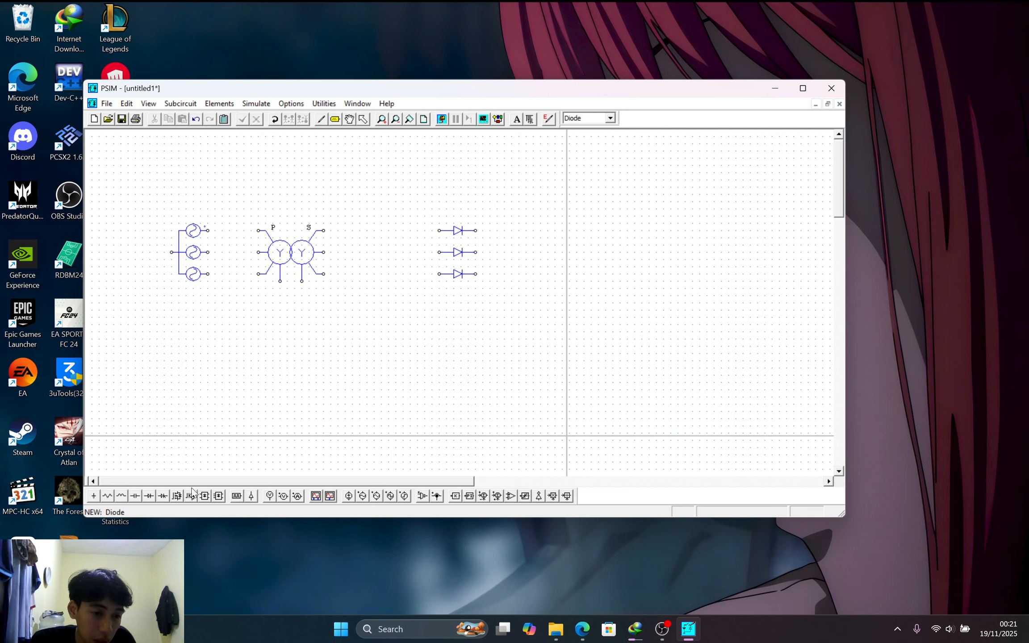
# Place a vertically rotated load resistor right of the diodes
pyautogui.click(112, 498)
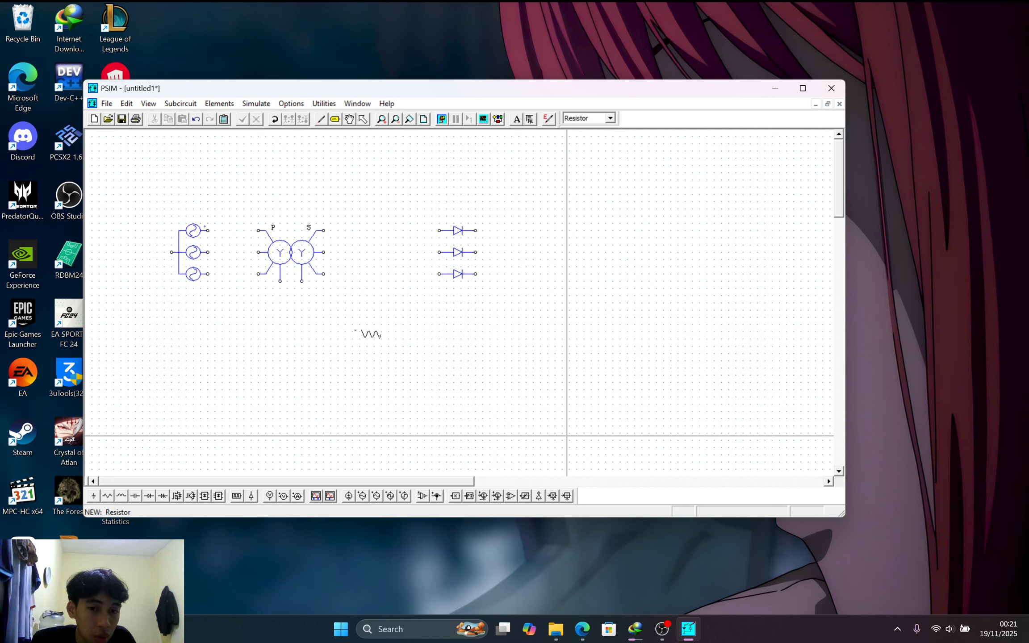
pyautogui.rightClick(540, 272)
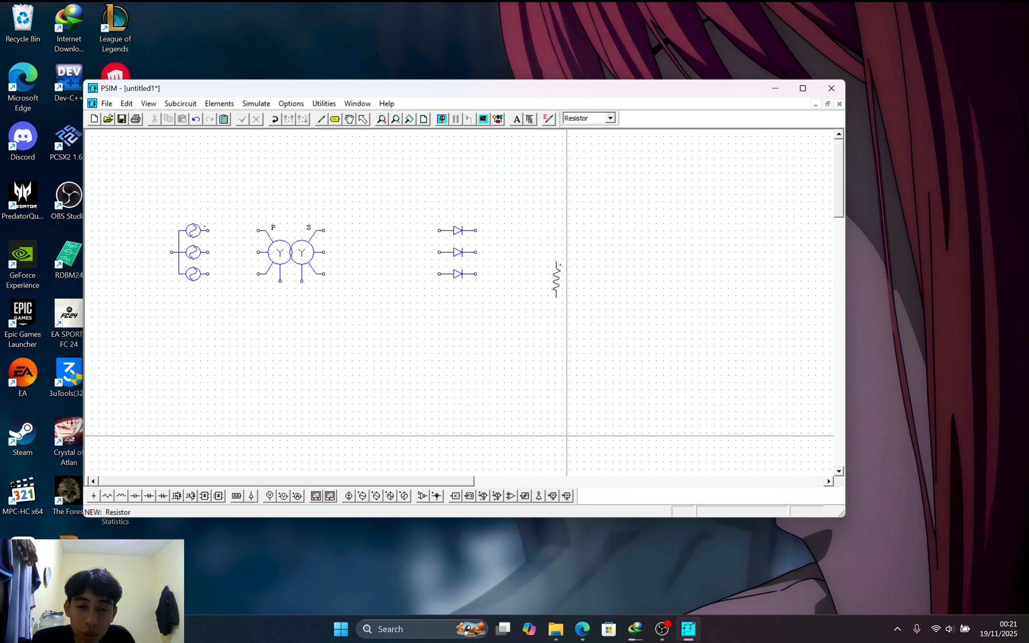
pyautogui.click(555, 279)
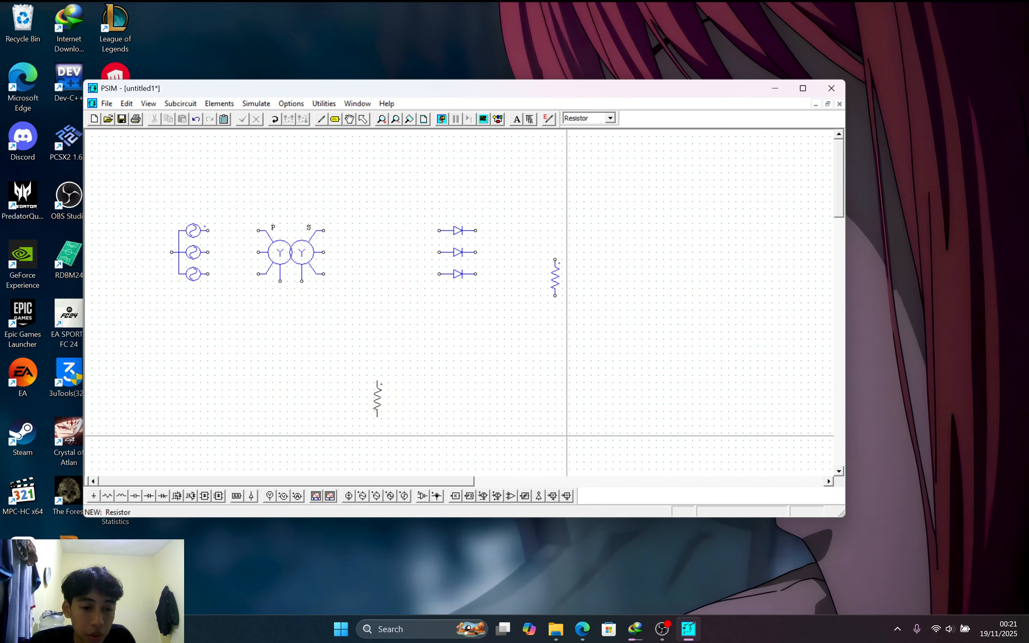
pyautogui.press('Escape')
# Place a voltage probe beside the resistor
pyautogui.click(284, 497)
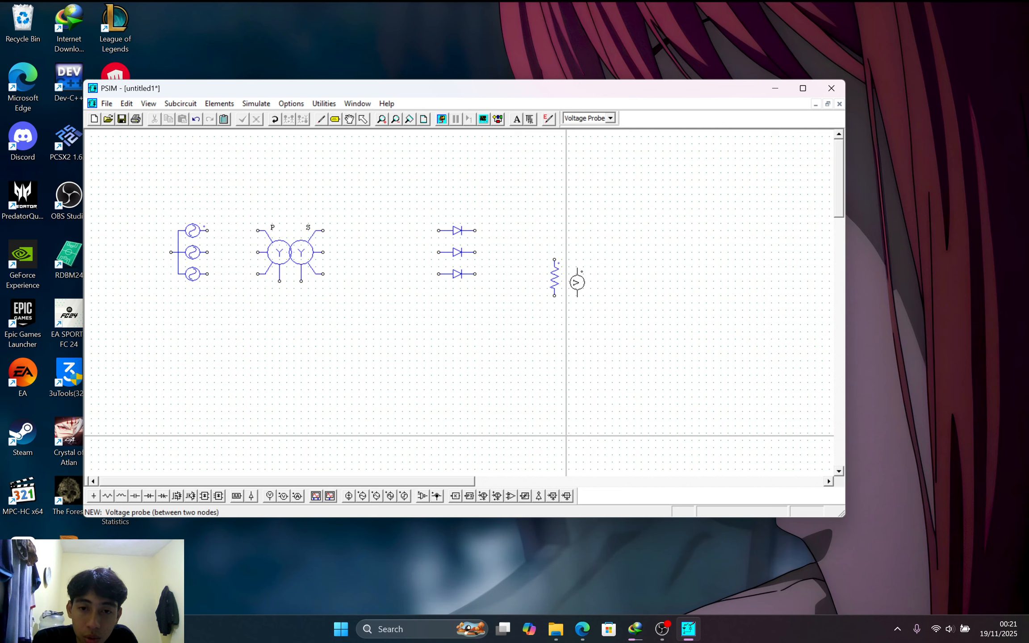
pyautogui.click(583, 280)
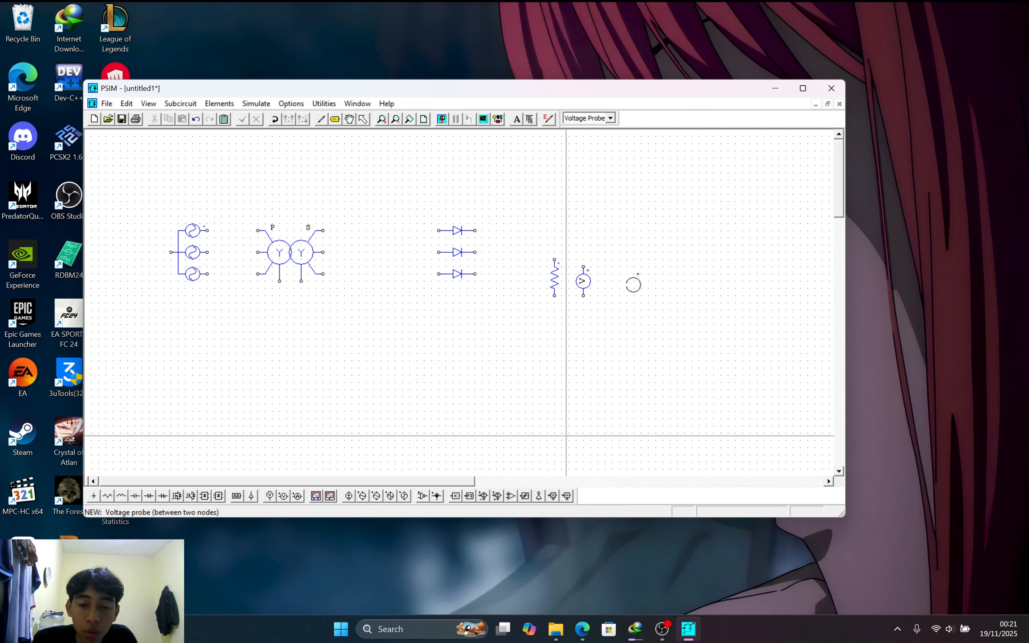
pyautogui.press('Escape')
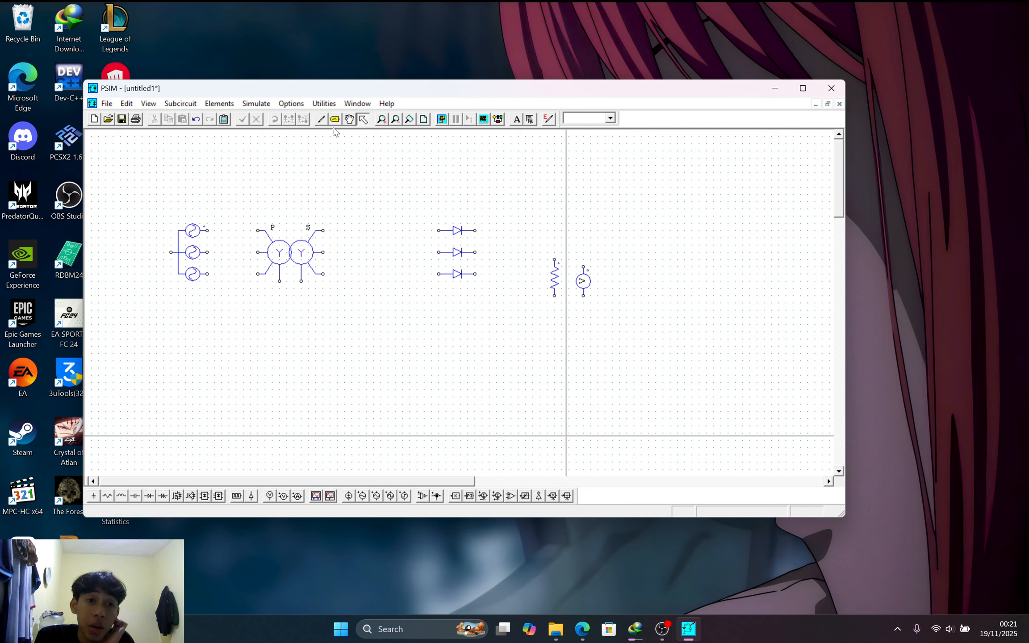
# Wire the source phases and neutral to the transformer primary, and the top secondary to the top diode
pyautogui.click(321, 119)
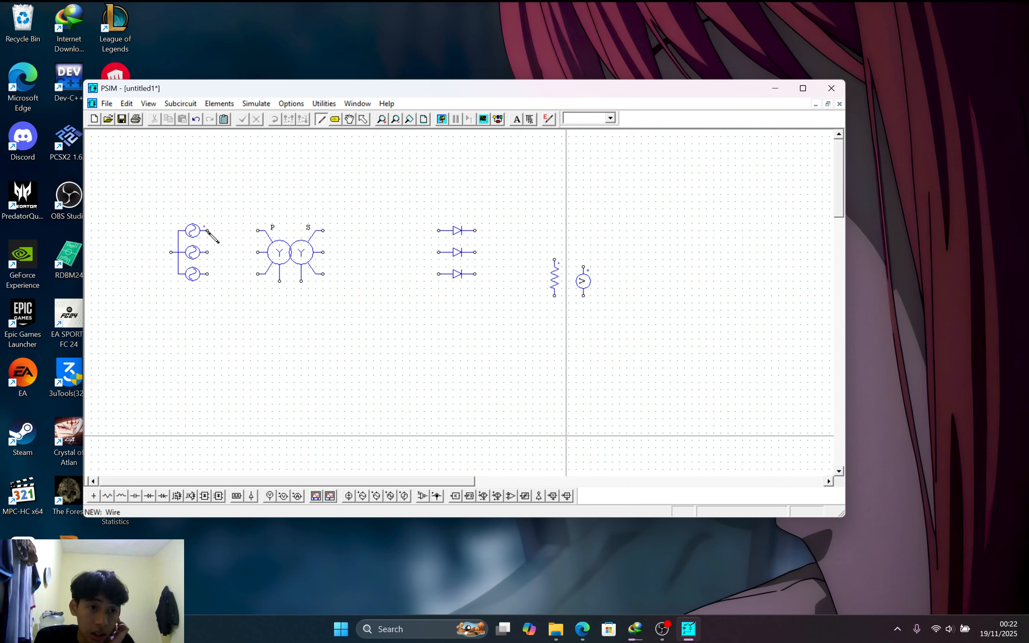
pyautogui.moveTo(210, 231); pyautogui.dragTo(264, 231)
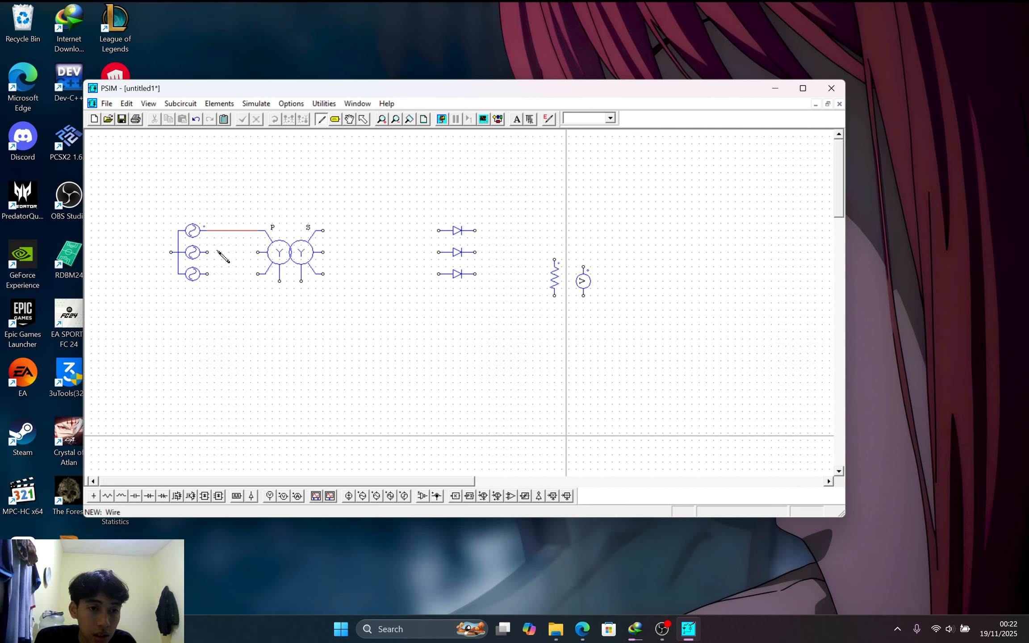
pyautogui.hotkey('ctrl', 'z')
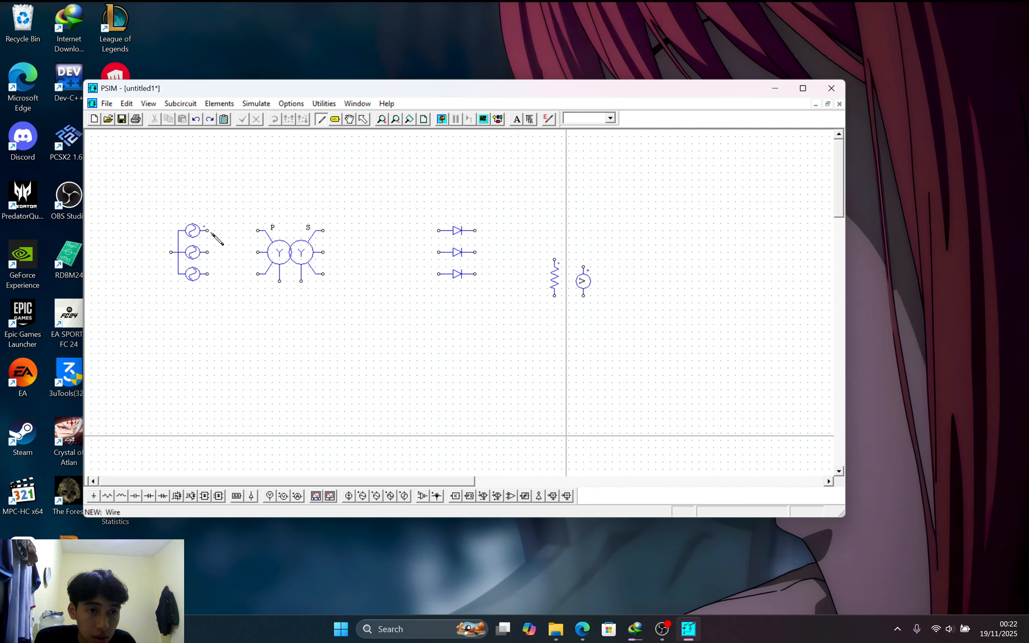
pyautogui.moveTo(207, 230); pyautogui.dragTo(264, 231)
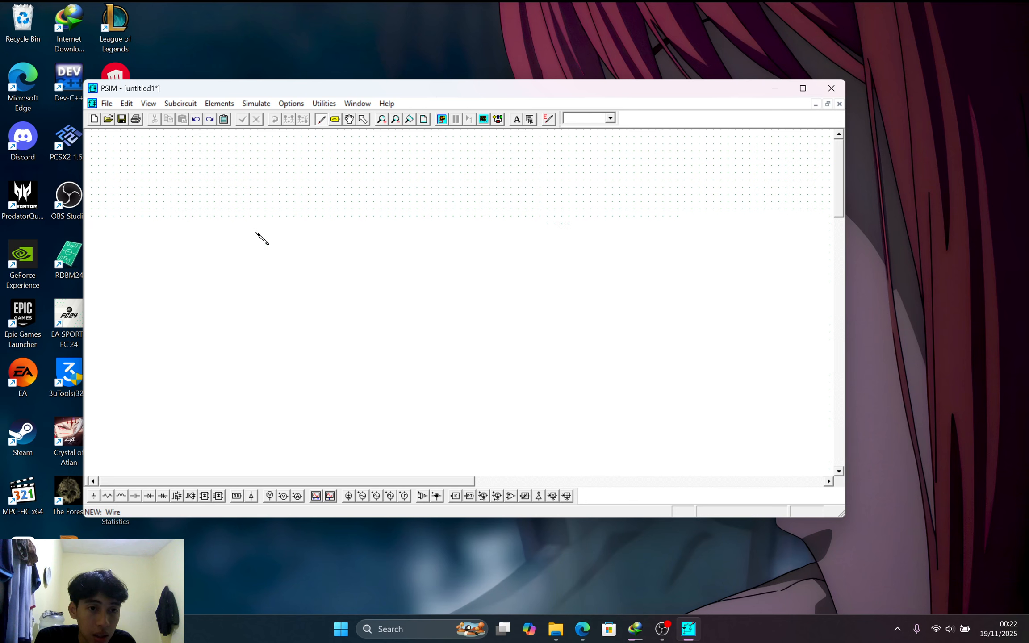
pyautogui.moveTo(211, 253)
pyautogui.mouseDown()
pyautogui.moveTo(258, 253)
pyautogui.moveTo(231, 274)
pyautogui.moveTo(267, 275)
pyautogui.mouseUp()
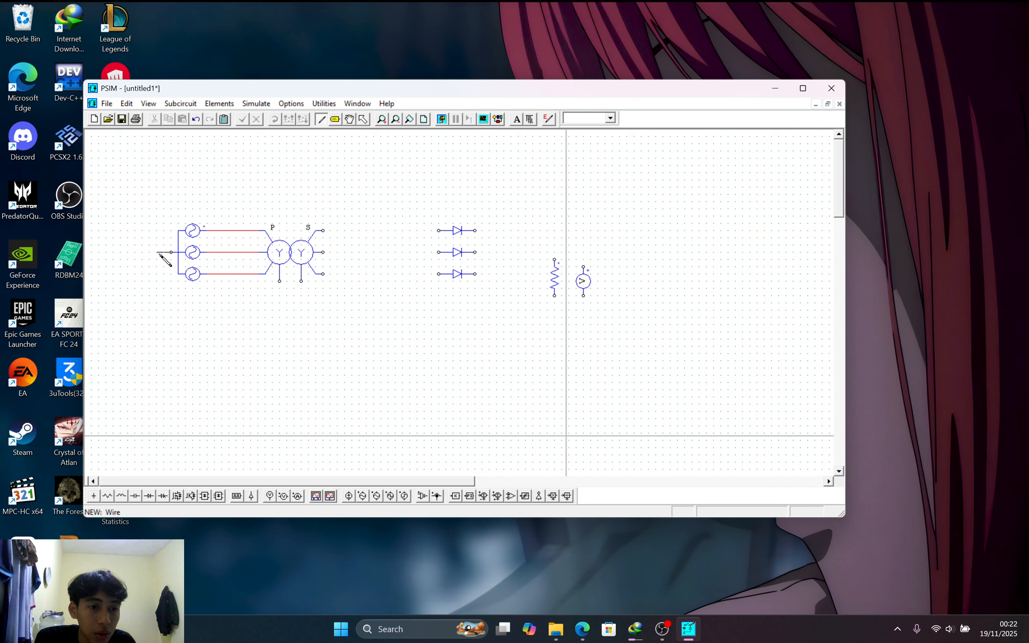
pyautogui.moveTo(159, 254)
pyautogui.mouseDown()
pyautogui.moveTo(156, 320)
pyautogui.moveTo(274, 319)
pyautogui.moveTo(280, 281)
pyautogui.mouseUp()
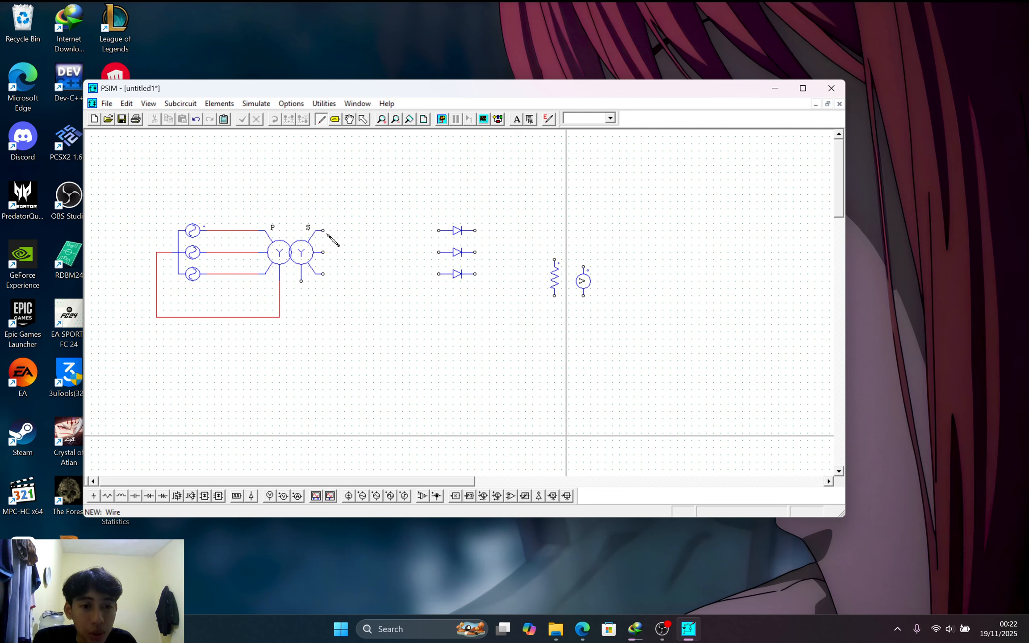
pyautogui.moveTo(326, 232); pyautogui.dragTo(438, 232)
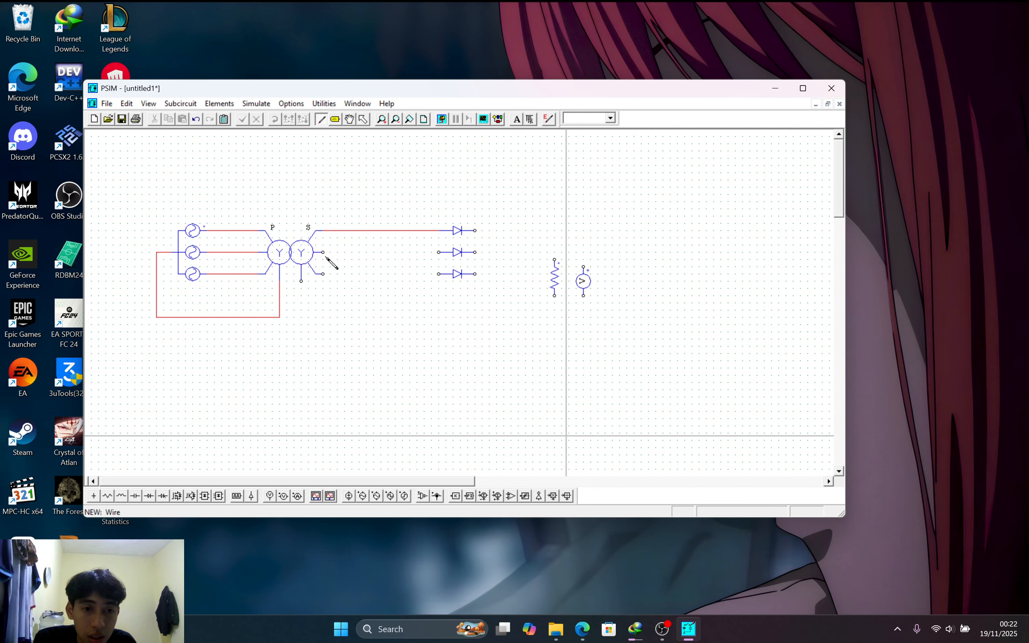
# Wire remaining secondaries to the diodes, diode outputs and neutral to the resistor, and voltmeter across it
pyautogui.moveTo(323, 253); pyautogui.dragTo(438, 253)
pyautogui.moveTo(324, 275); pyautogui.dragTo(438, 275)
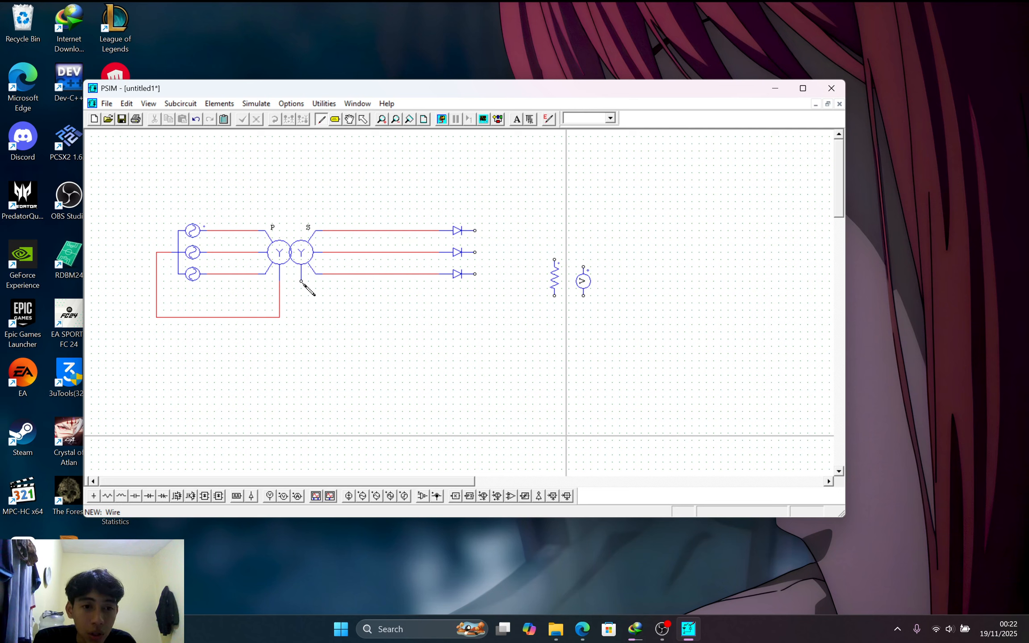
pyautogui.moveTo(301, 282)
pyautogui.mouseDown()
pyautogui.moveTo(306, 311)
pyautogui.moveTo(345, 317)
pyautogui.moveTo(555, 318)
pyautogui.moveTo(555, 296)
pyautogui.mouseUp()
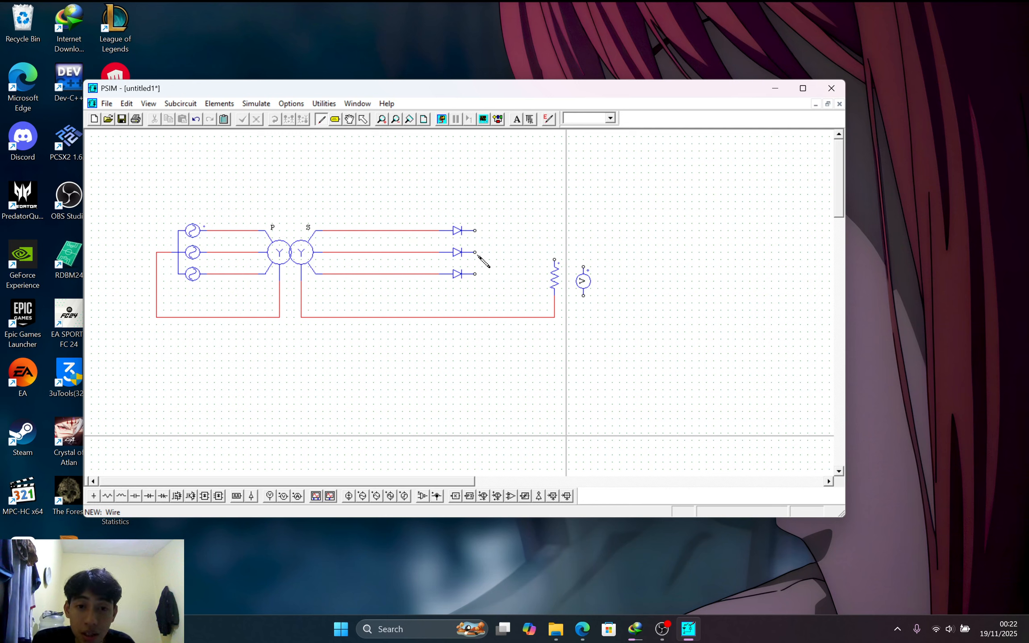
pyautogui.moveTo(474, 253); pyautogui.dragTo(554, 259)
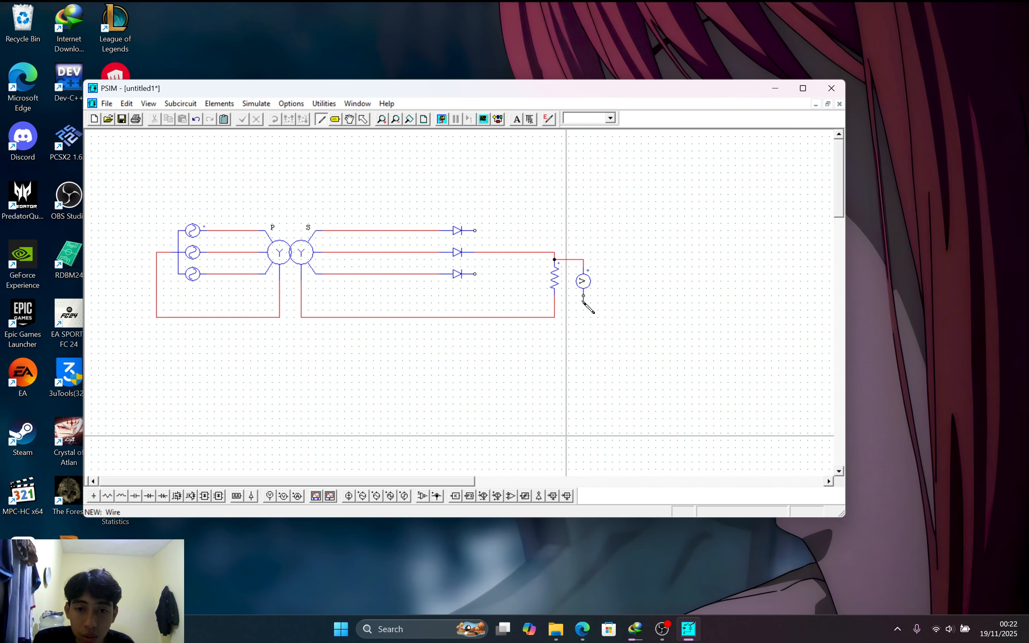
pyautogui.moveTo(584, 302); pyautogui.dragTo(554, 303)
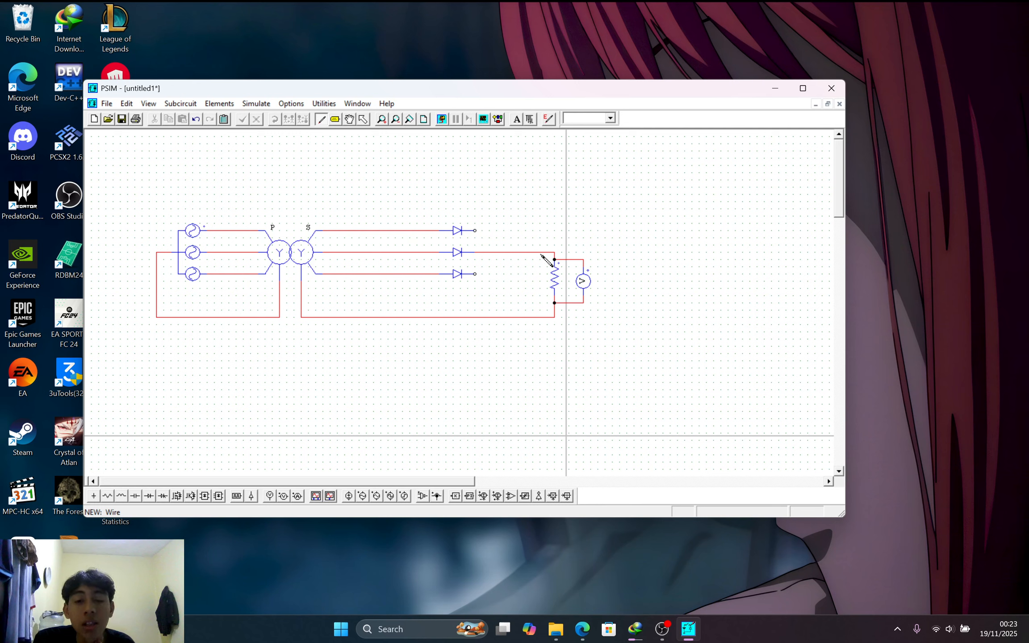
pyautogui.moveTo(475, 232); pyautogui.dragTo(476, 275)
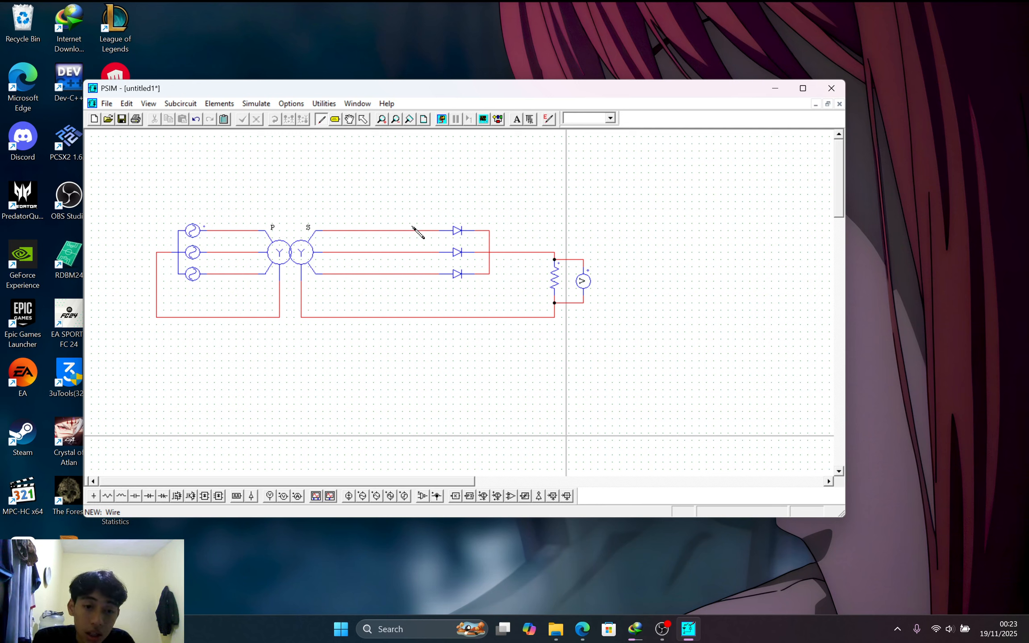
# Place three node-to-node voltage probes in a row above the circuit
pyautogui.click(285, 496)
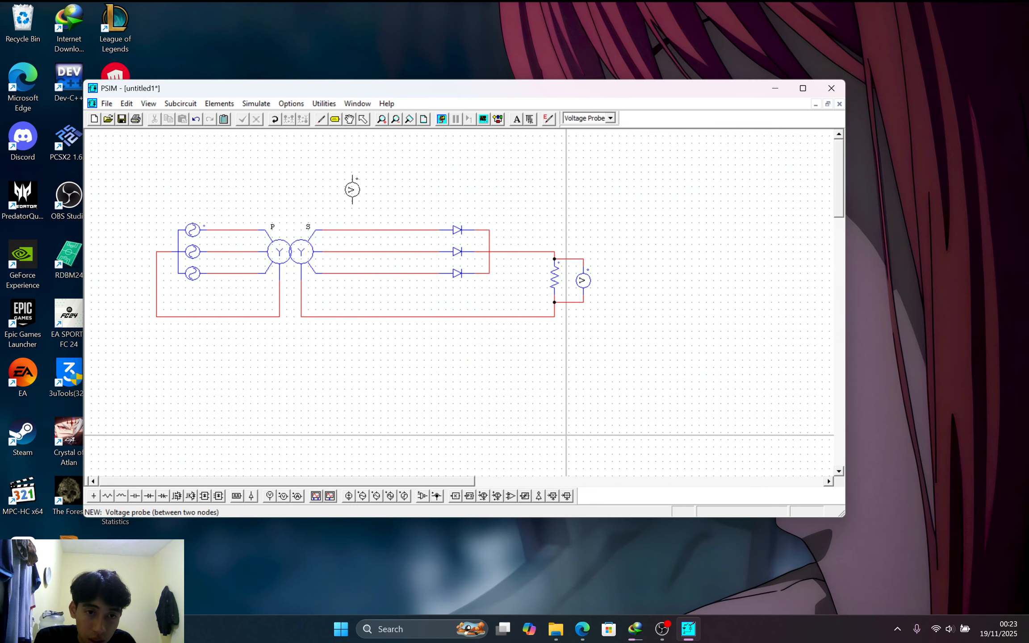
pyautogui.click(352, 186)
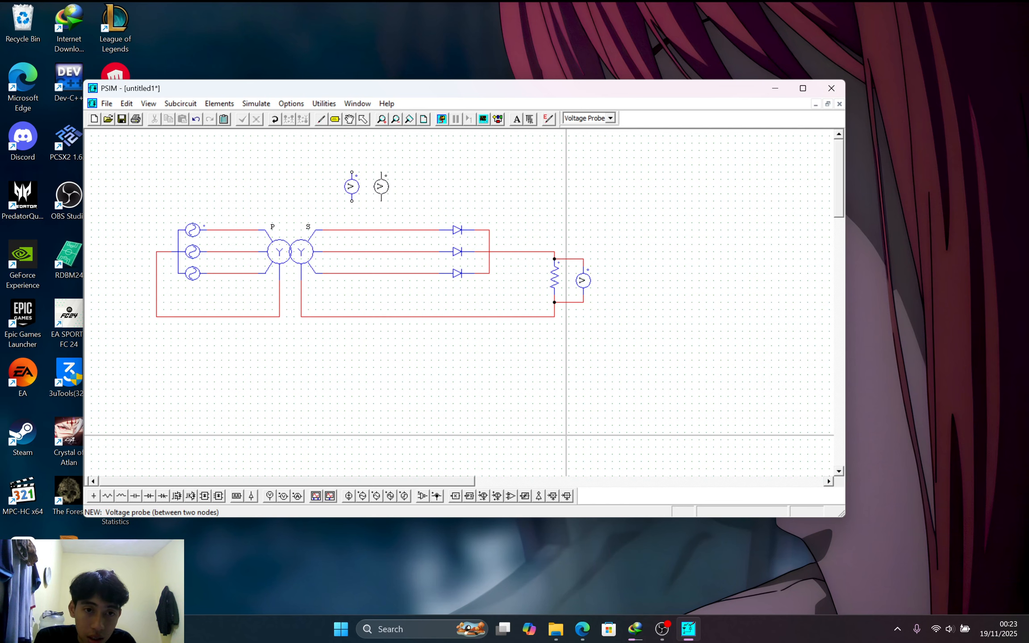
pyautogui.click(381, 186)
pyautogui.click(402, 186)
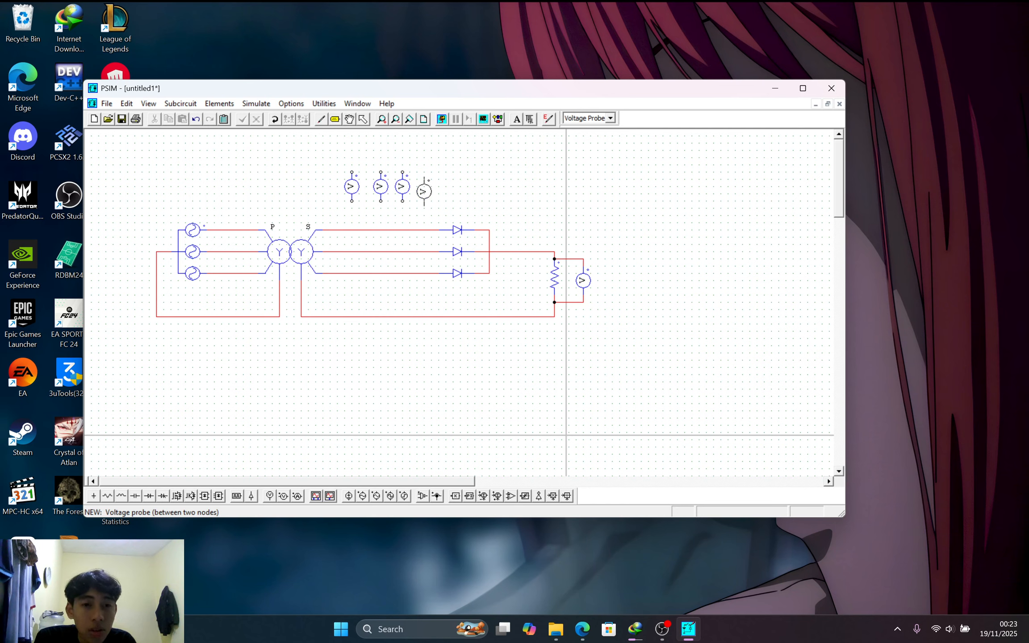
pyautogui.press('Escape')
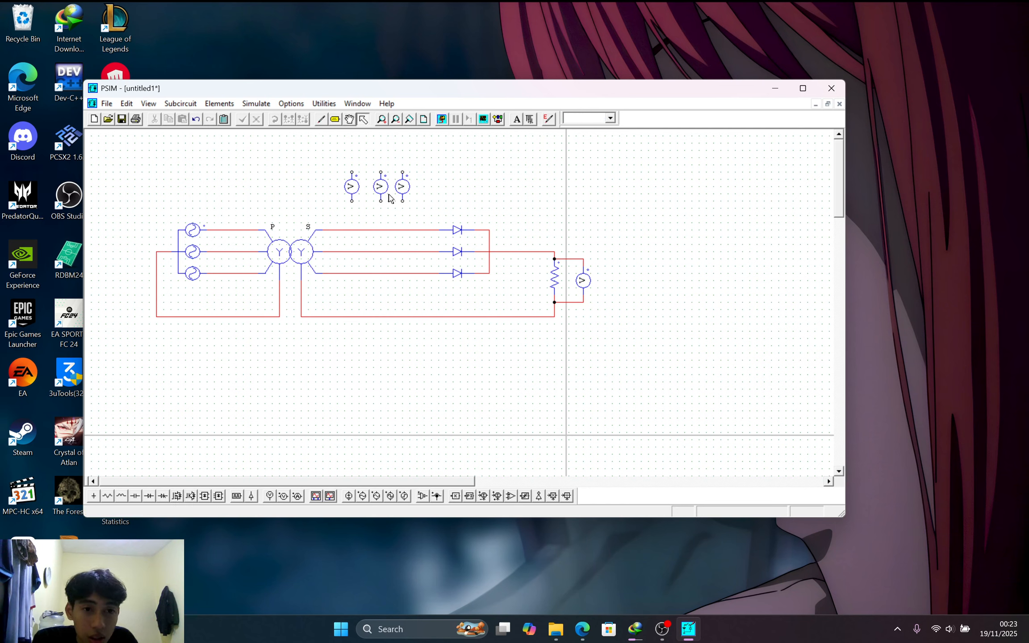
# Move the right and middle probes so the three are evenly spaced
pyautogui.doubleClick(380, 190)
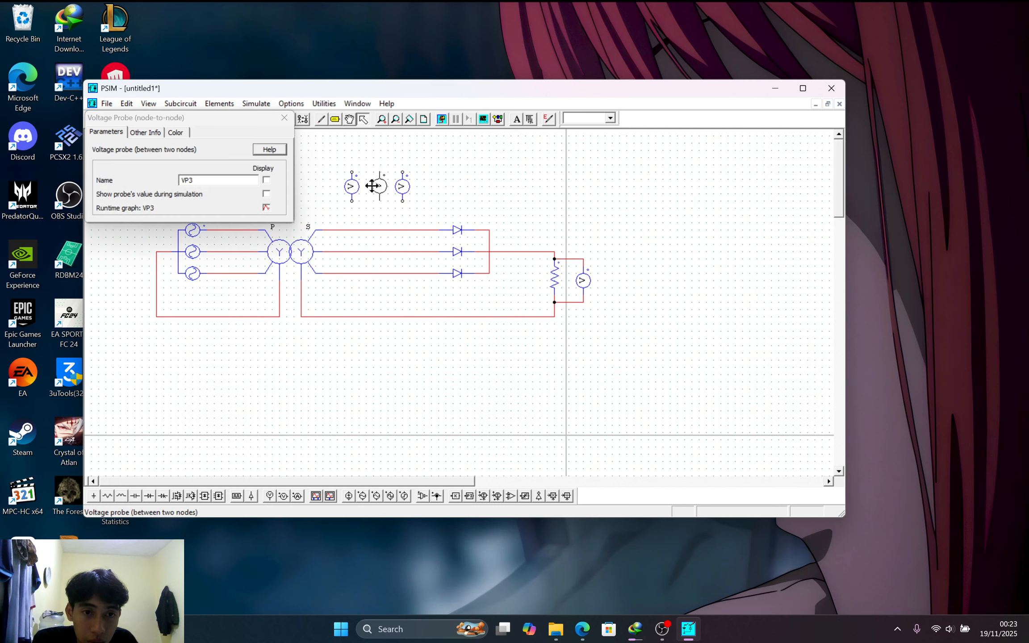
pyautogui.click(399, 186)
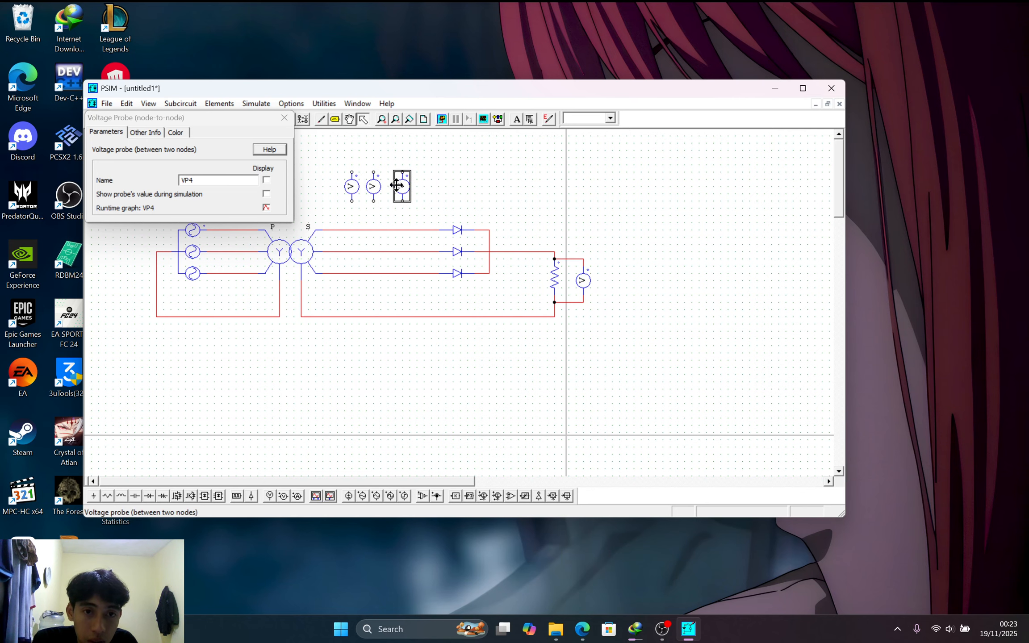
pyautogui.moveTo(399, 187); pyautogui.dragTo(416, 186)
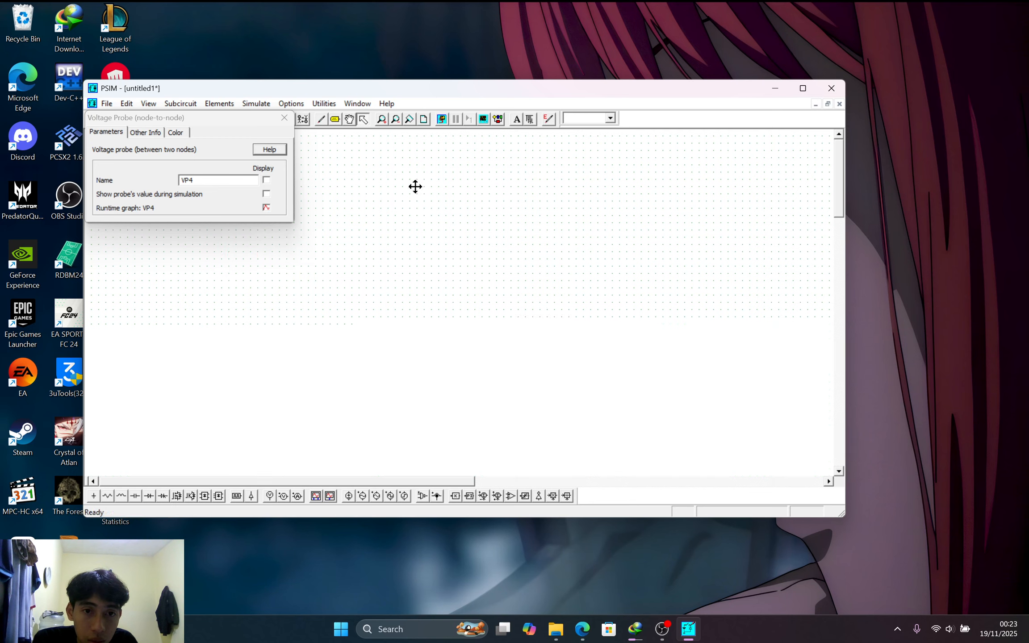
pyautogui.click(381, 188)
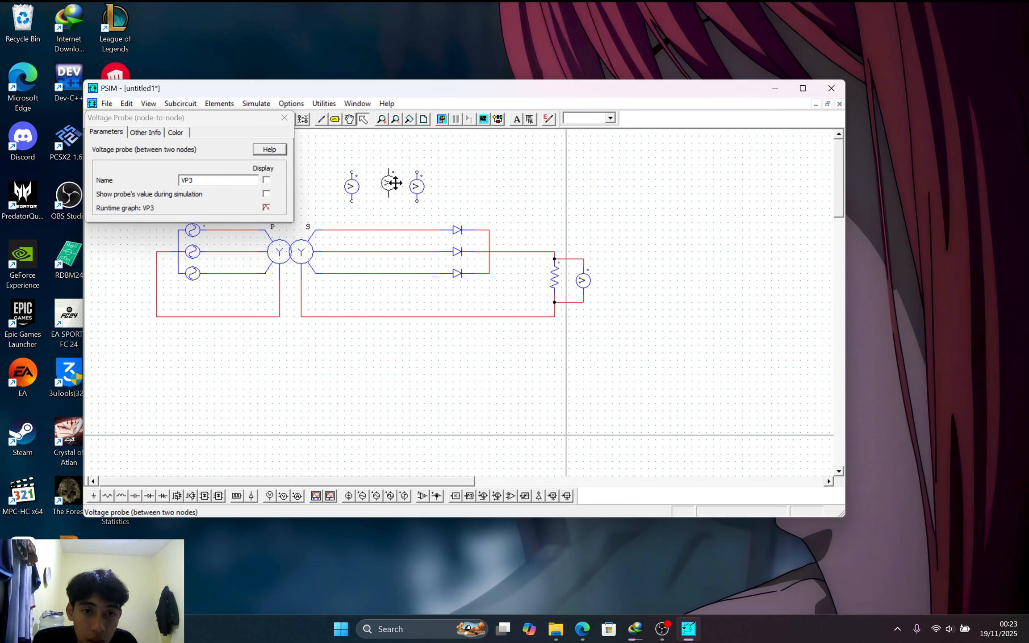
pyautogui.moveTo(392, 184); pyautogui.dragTo(389, 188)
pyautogui.click(403, 197)
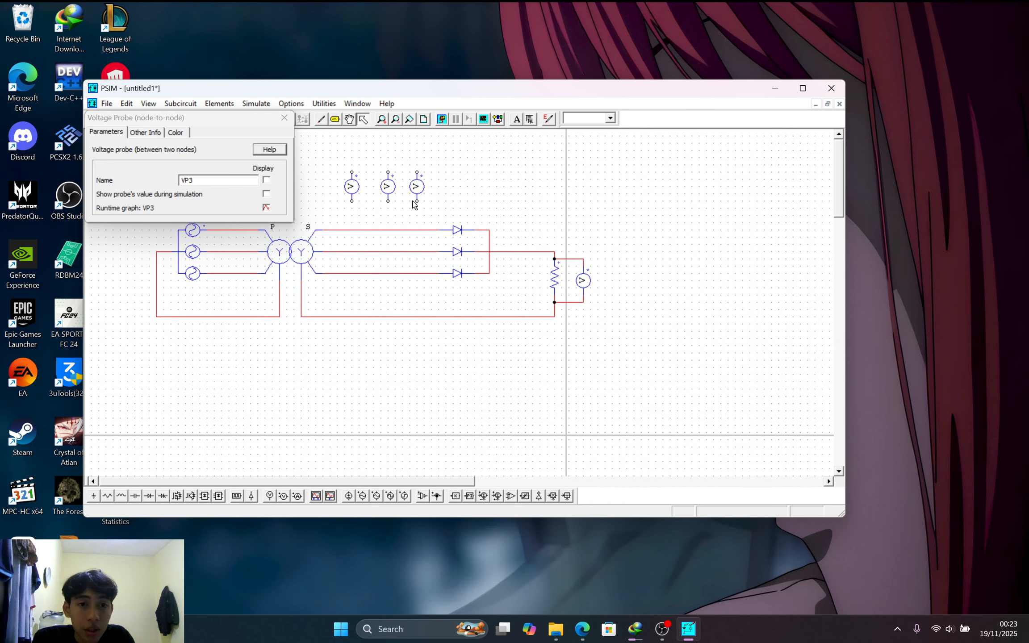
pyautogui.click(287, 121)
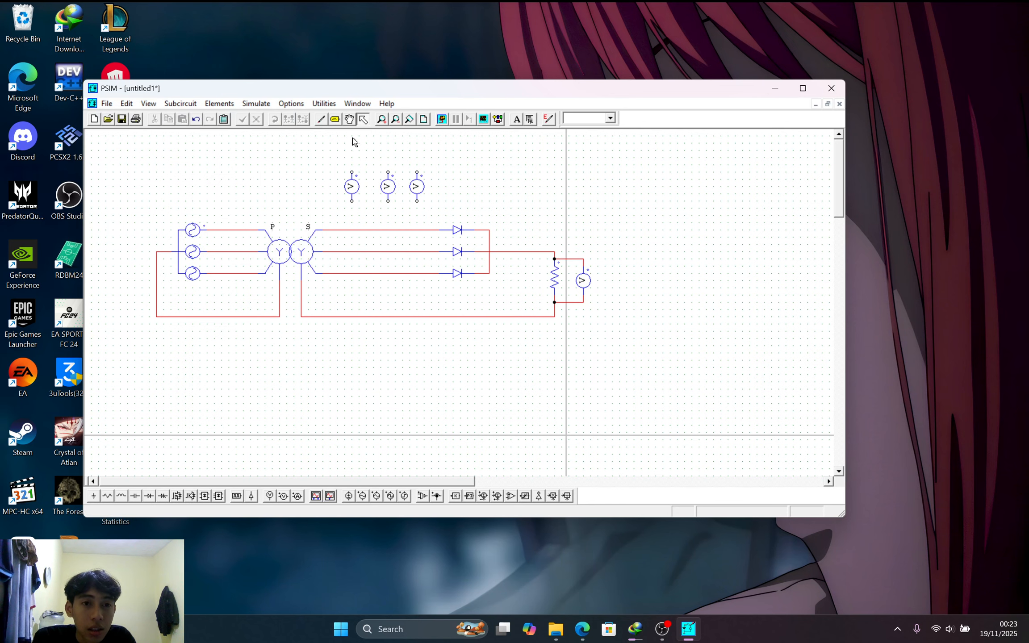
pyautogui.click(320, 118)
# Wire each probe's top to its secondary phase line and its bottom to the neutral return
pyautogui.moveTo(352, 173); pyautogui.dragTo(338, 230)
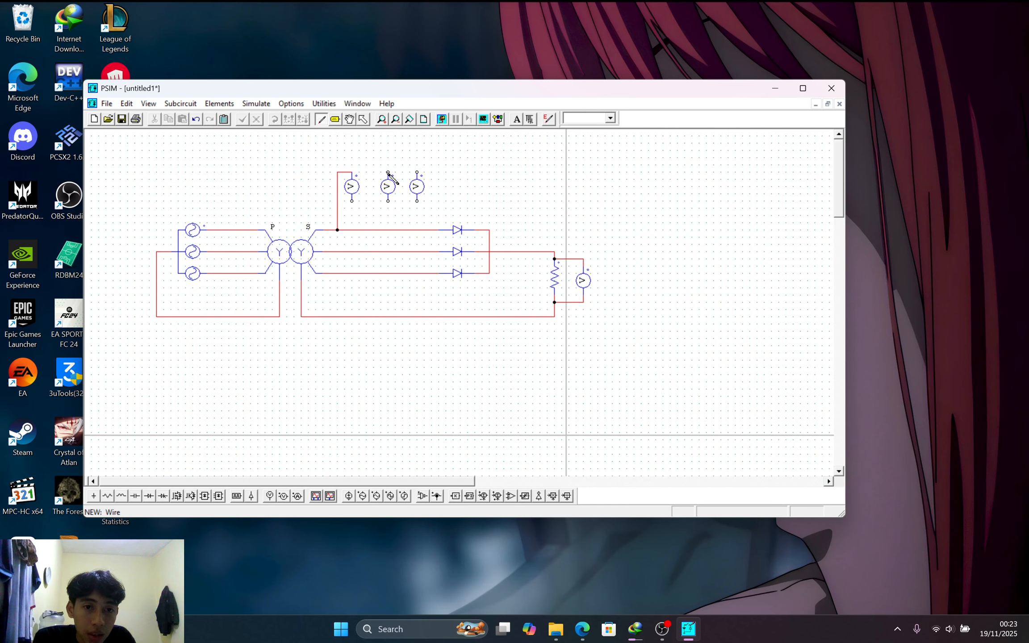
pyautogui.moveTo(388, 173); pyautogui.dragTo(374, 251)
pyautogui.moveTo(417, 173); pyautogui.dragTo(403, 273)
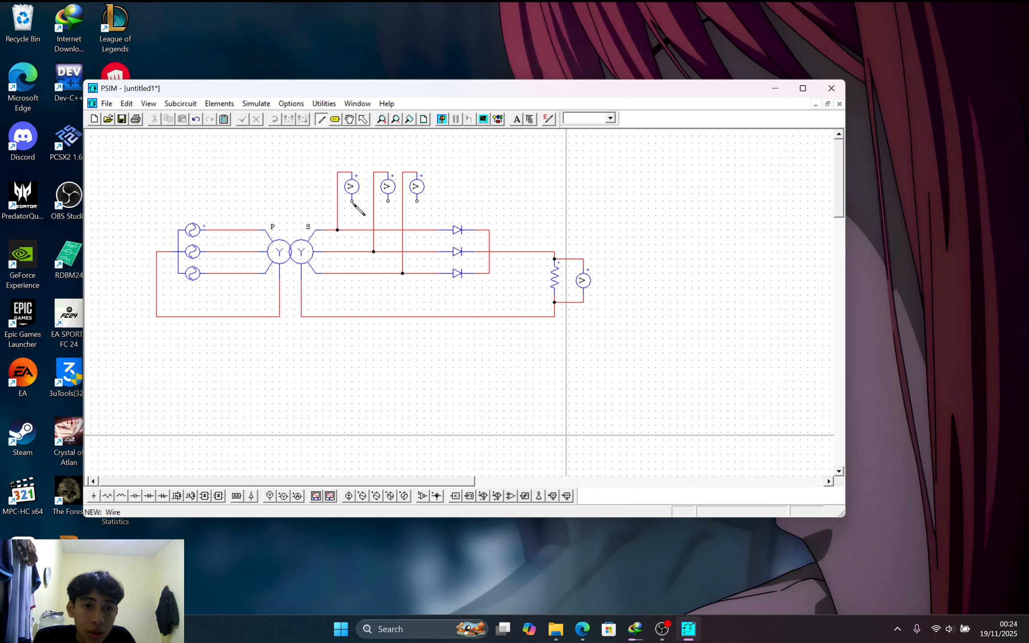
pyautogui.moveTo(352, 202); pyautogui.dragTo(352, 317)
pyautogui.moveTo(390, 204); pyautogui.dragTo(393, 319)
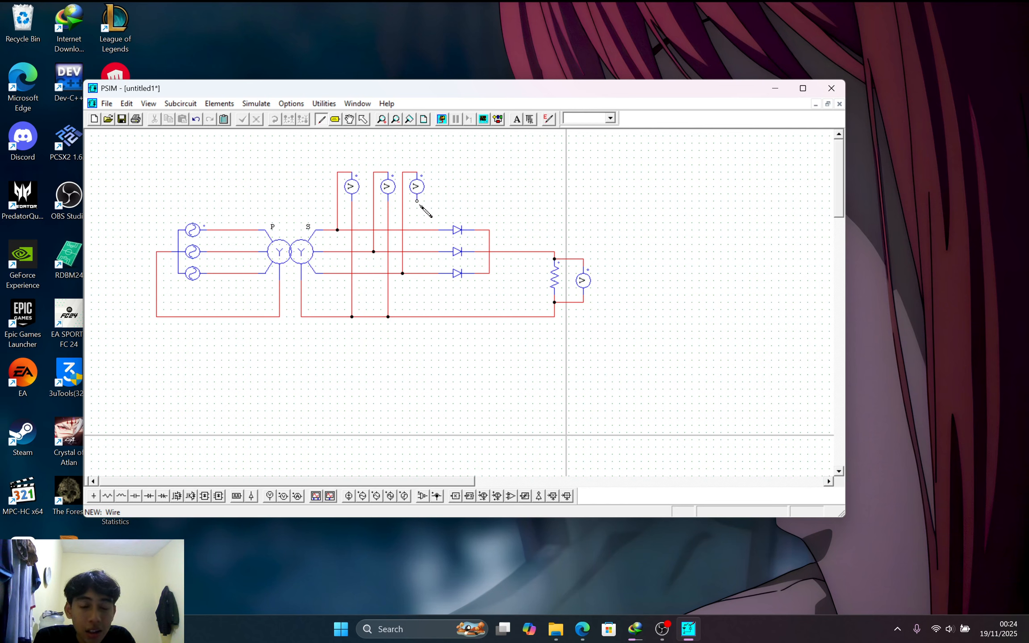
pyautogui.moveTo(419, 206); pyautogui.dragTo(422, 316)
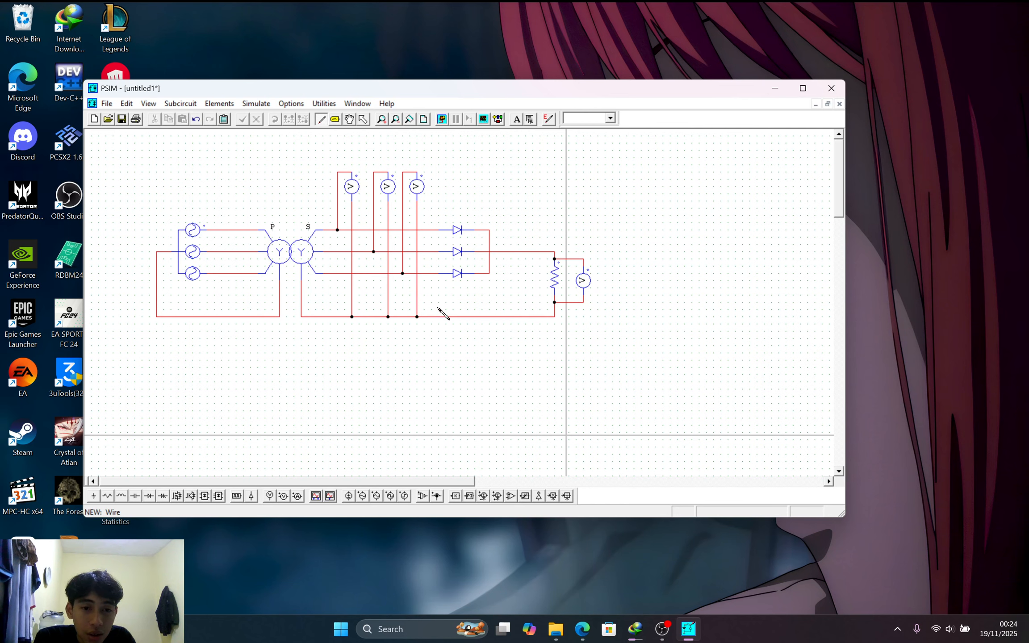
pyautogui.hotkey('ctrl', 'z')
pyautogui.moveTo(418, 202); pyautogui.dragTo(417, 317)
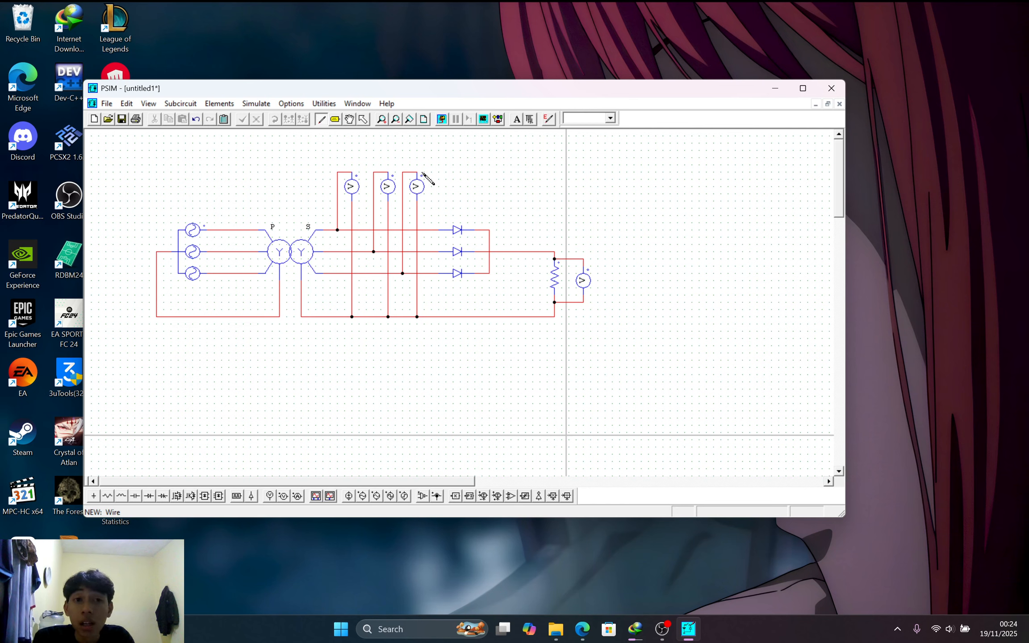
pyautogui.press('Escape')
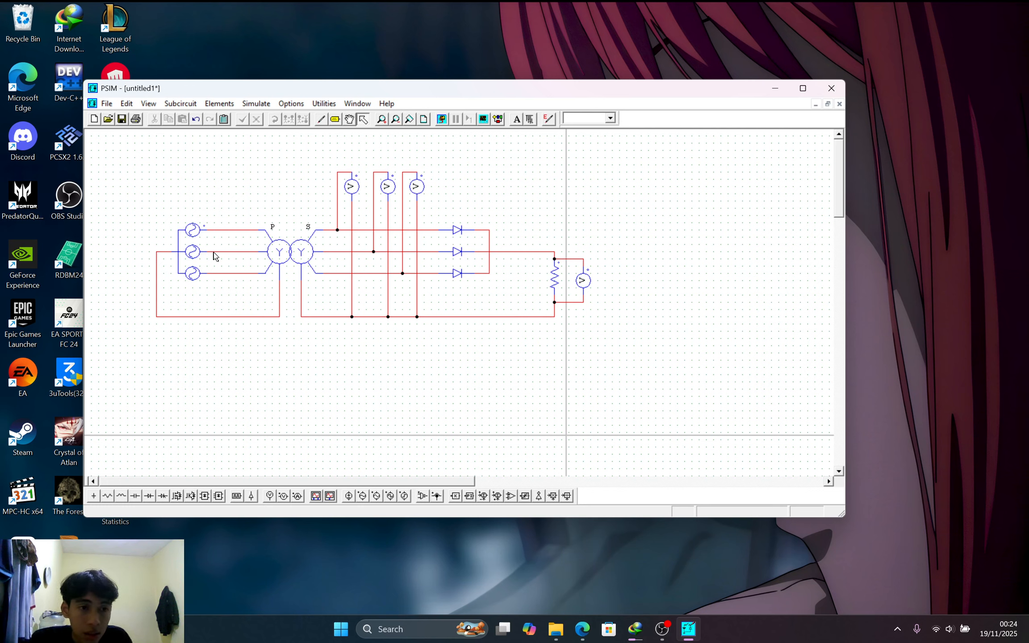
# Set the 3-ph source to 100 V line-line rms and 50 Hz, displaying both values
pyautogui.doubleClick(199, 259)
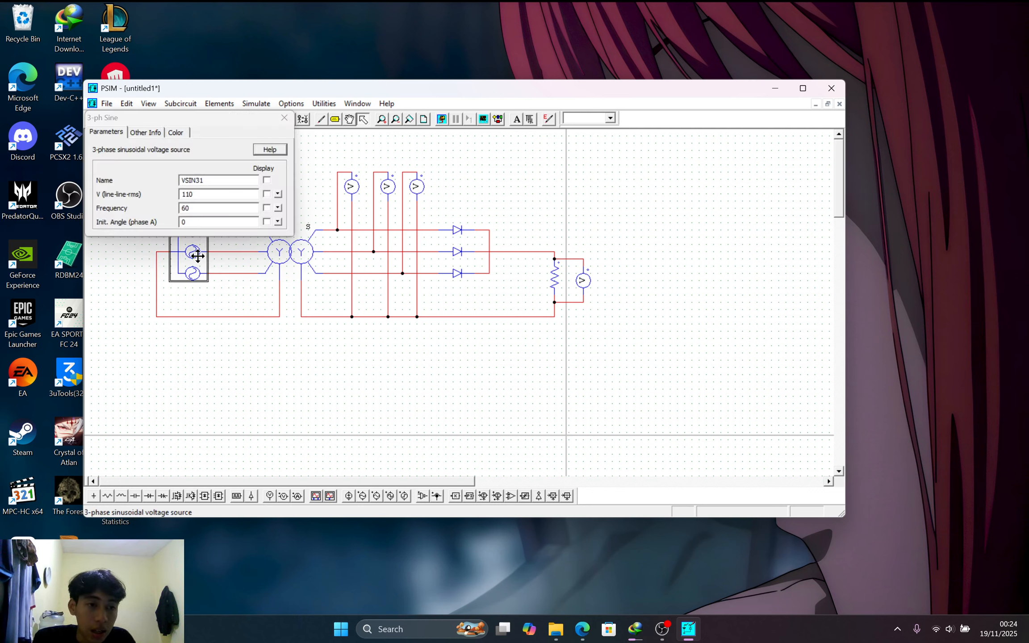
pyautogui.click(212, 195)
pyautogui.press('BackSpace')
pyautogui.press('BackSpace')
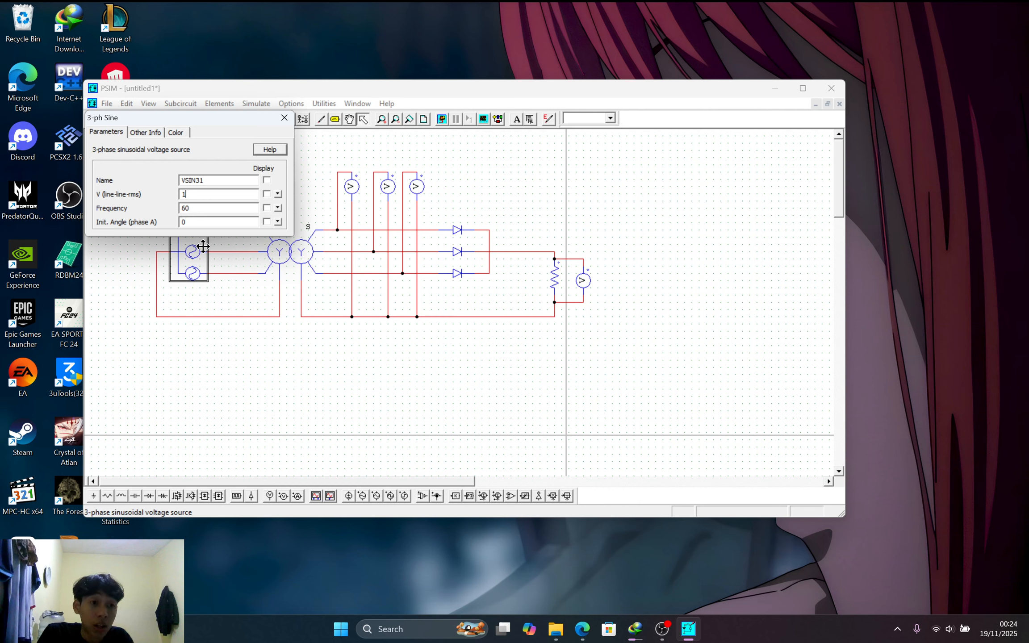
pyautogui.write('00')
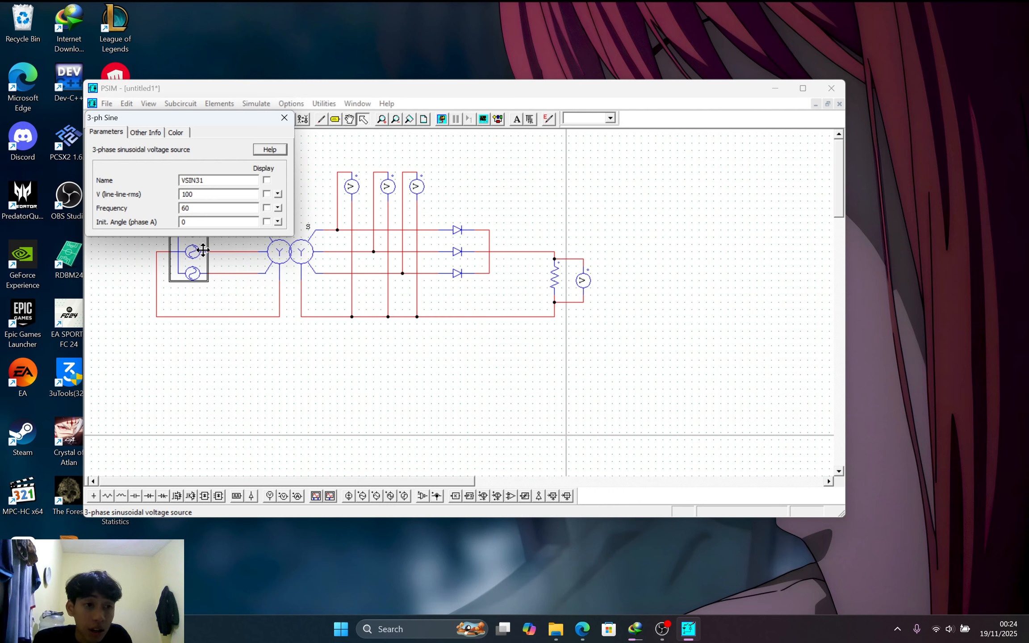
pyautogui.press('BackSpace')
pyautogui.press('BackSpace')
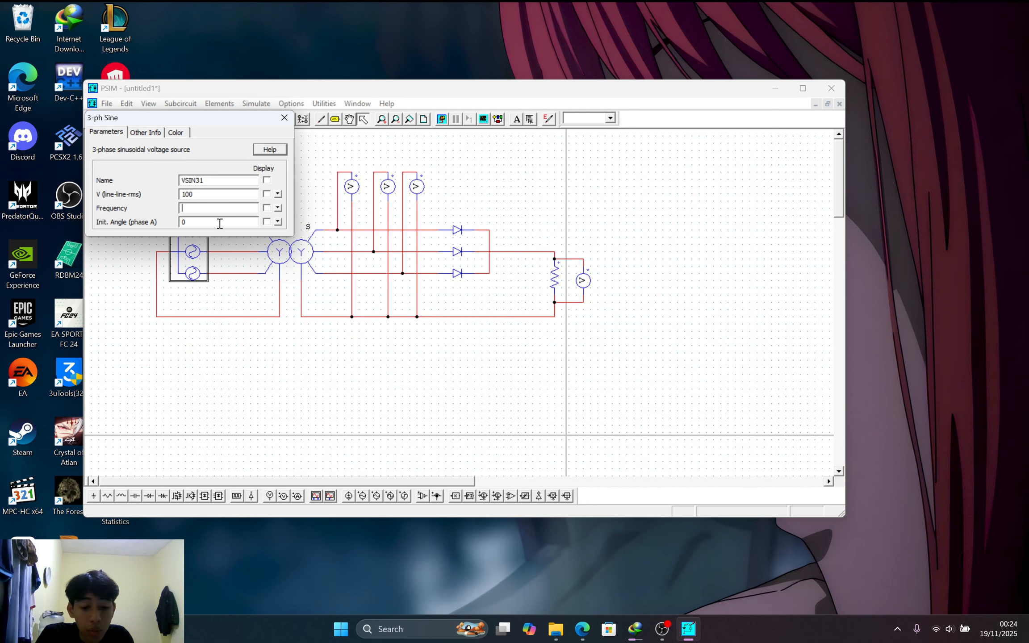
pyautogui.click(267, 207)
pyautogui.click(285, 118)
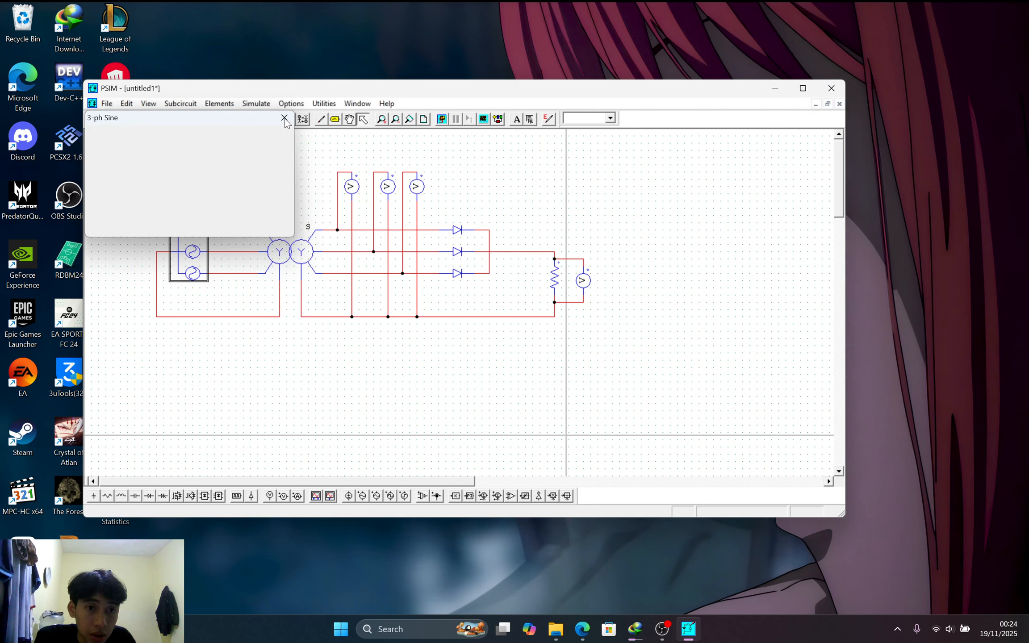
pyautogui.click(221, 197)
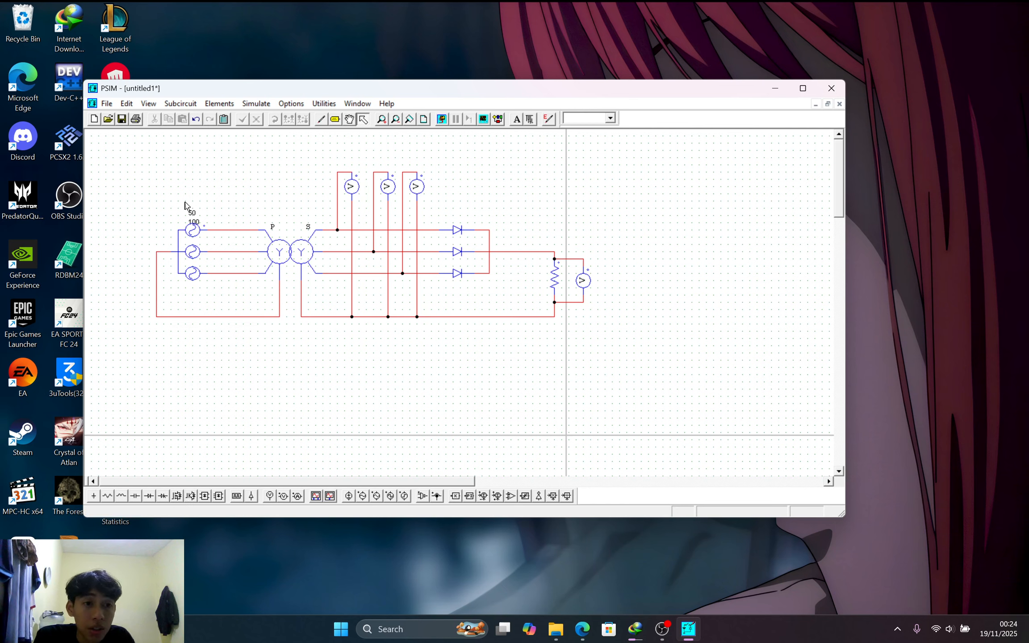
# Name the first phase probe VR and display its name on the schematic
pyautogui.doubleClick(356, 189)
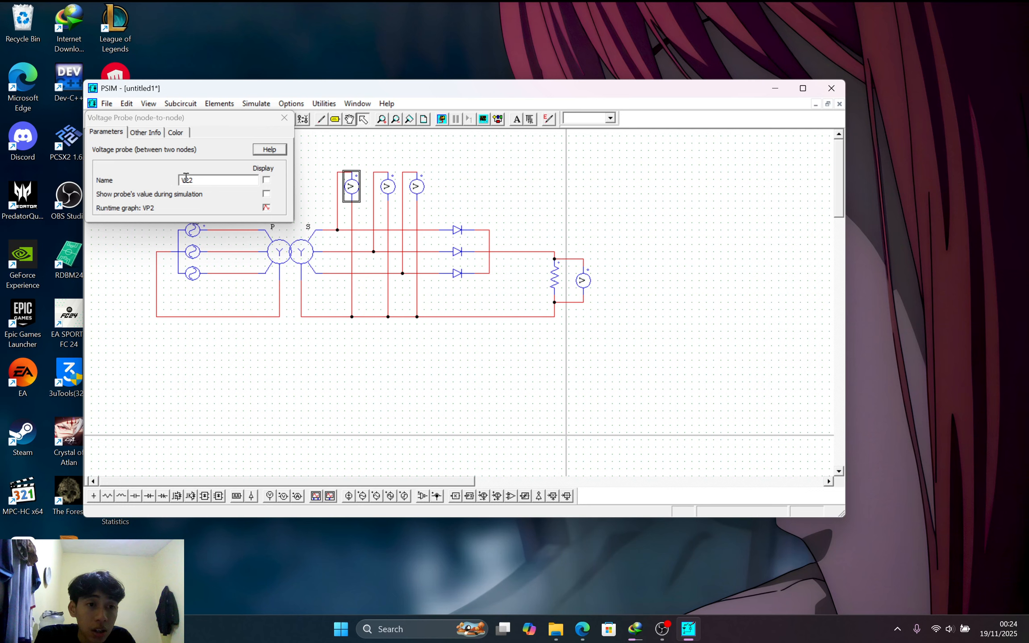
pyautogui.press('BackSpace')
pyautogui.press('BackSpace')
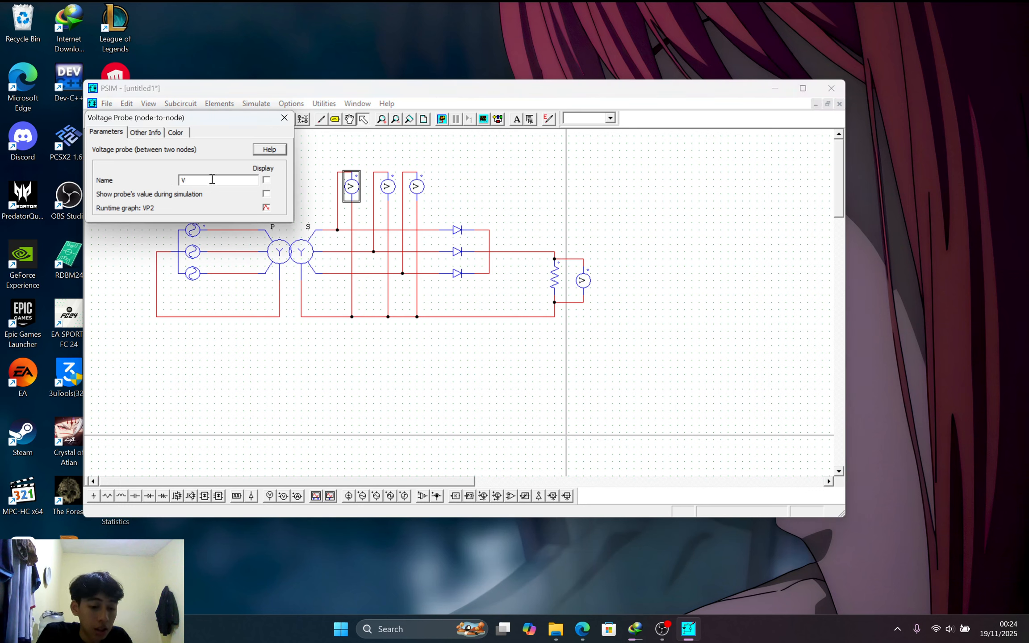
pyautogui.click(285, 119)
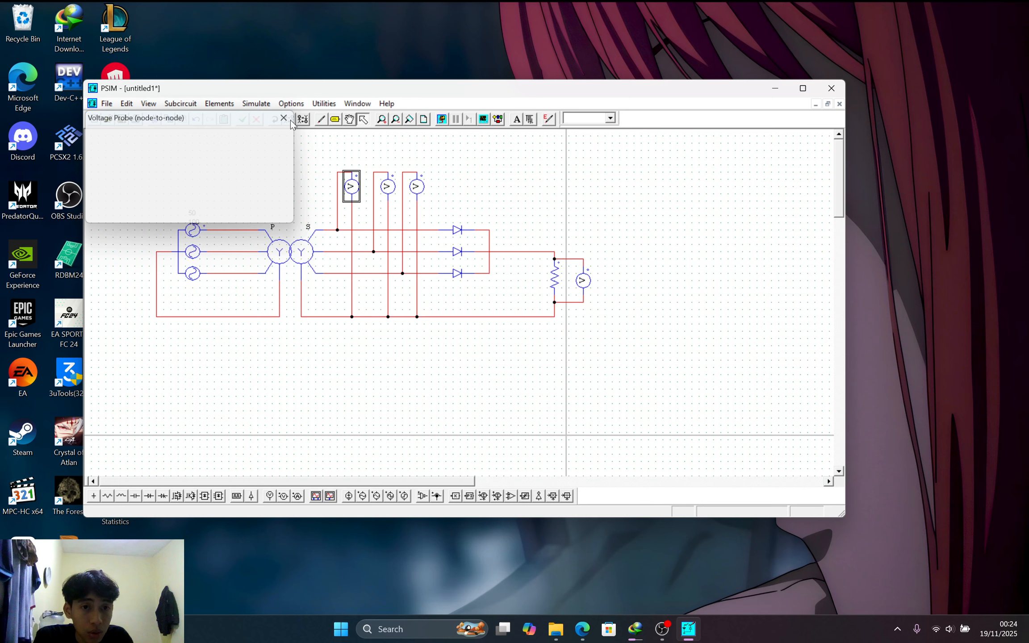
pyautogui.doubleClick(353, 188)
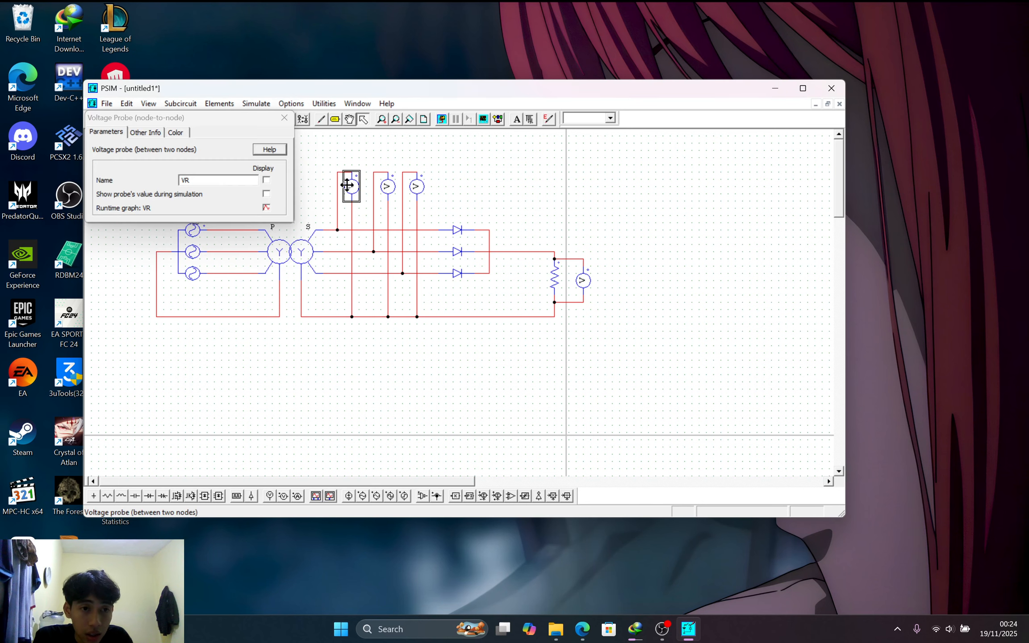
pyautogui.click(267, 180)
pyautogui.click(283, 124)
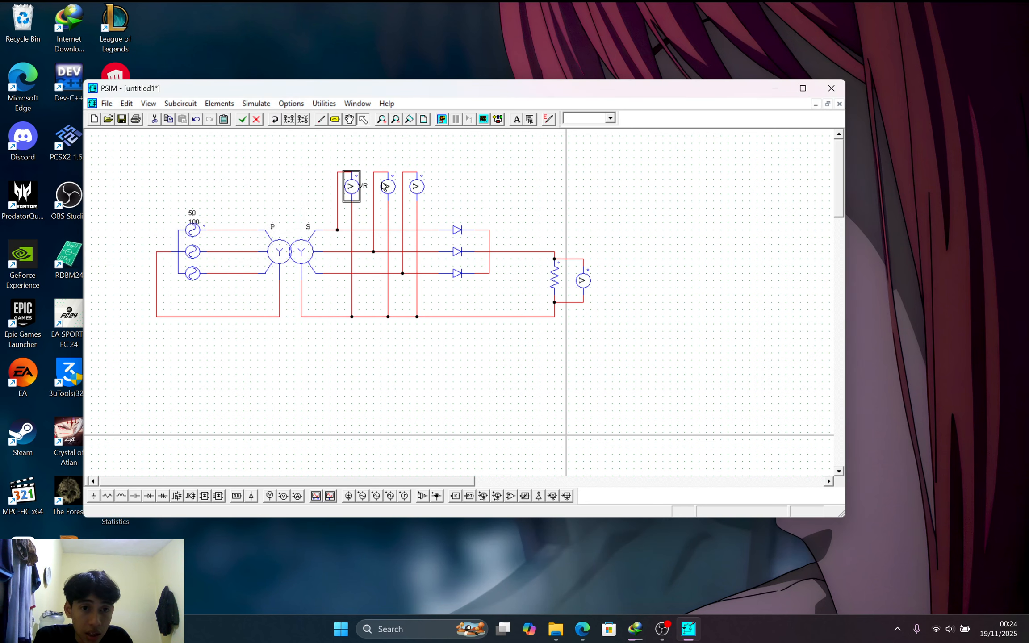
# Rename the second phase probe VP3 to VS with its name displayed
pyautogui.doubleClick(387, 186)
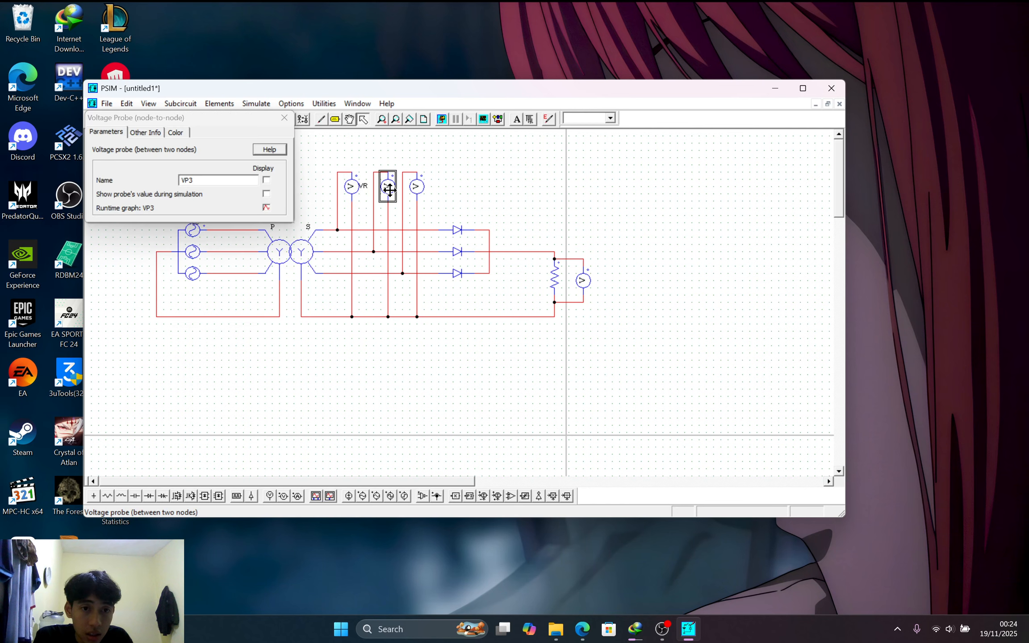
pyautogui.click(266, 180)
pyautogui.click(241, 183)
pyautogui.press('BackSpace')
pyautogui.press('BackSpace')
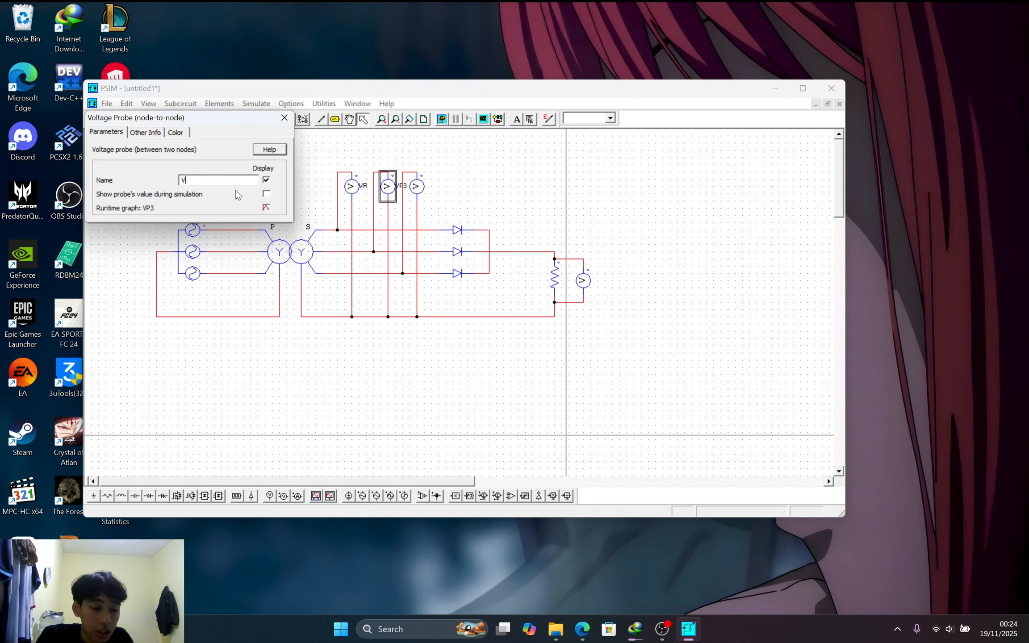
pyautogui.click(284, 118)
# Rename the third phase probe VP4 to VT with its name displayed
pyautogui.doubleClick(419, 188)
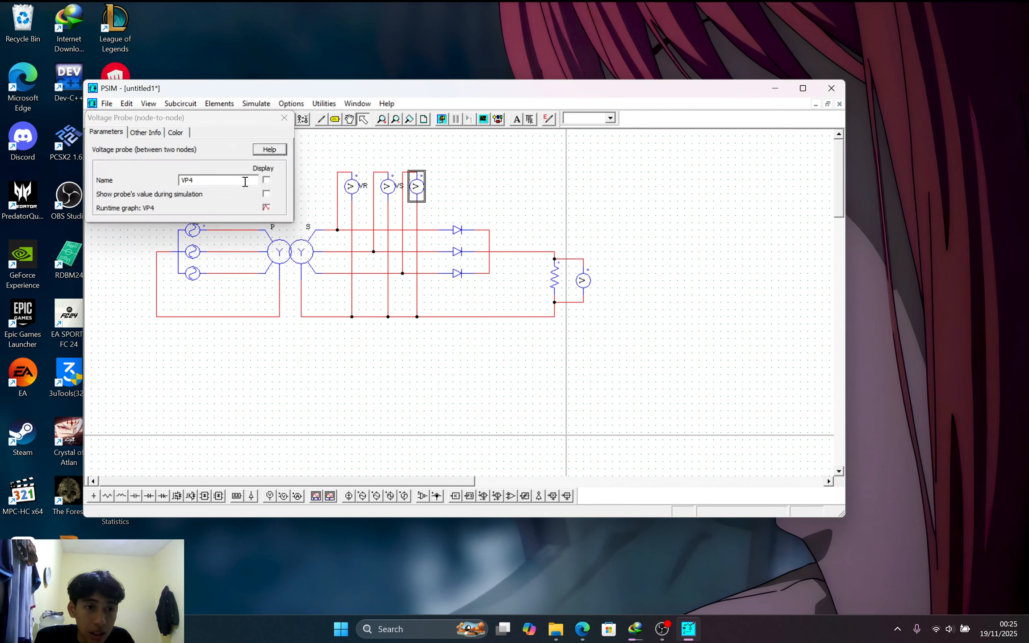
pyautogui.press('BackSpace')
pyautogui.press('BackSpace')
pyautogui.write('T')
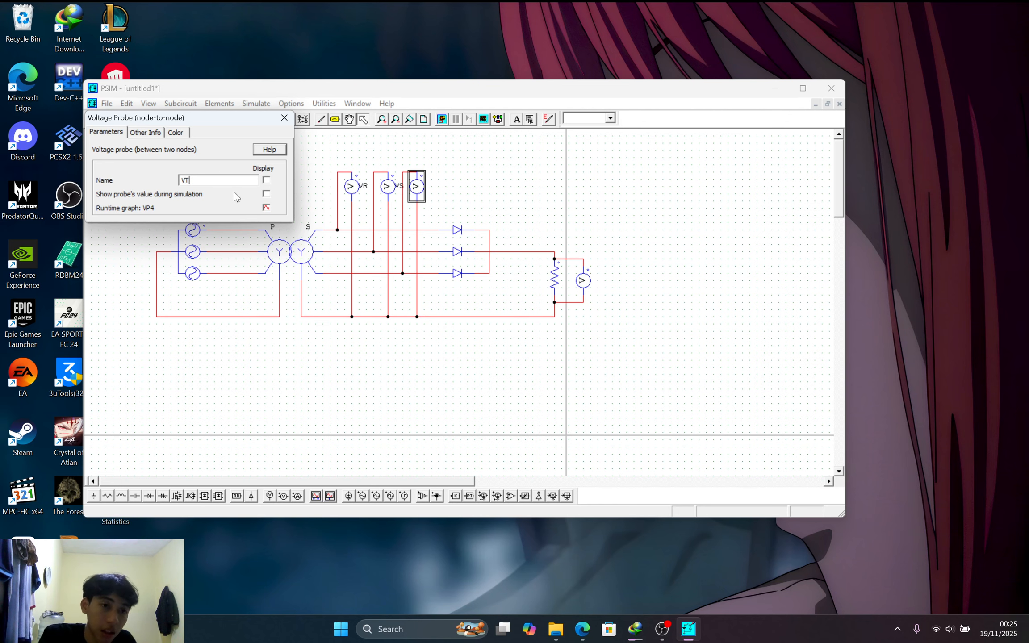
pyautogui.click(267, 182)
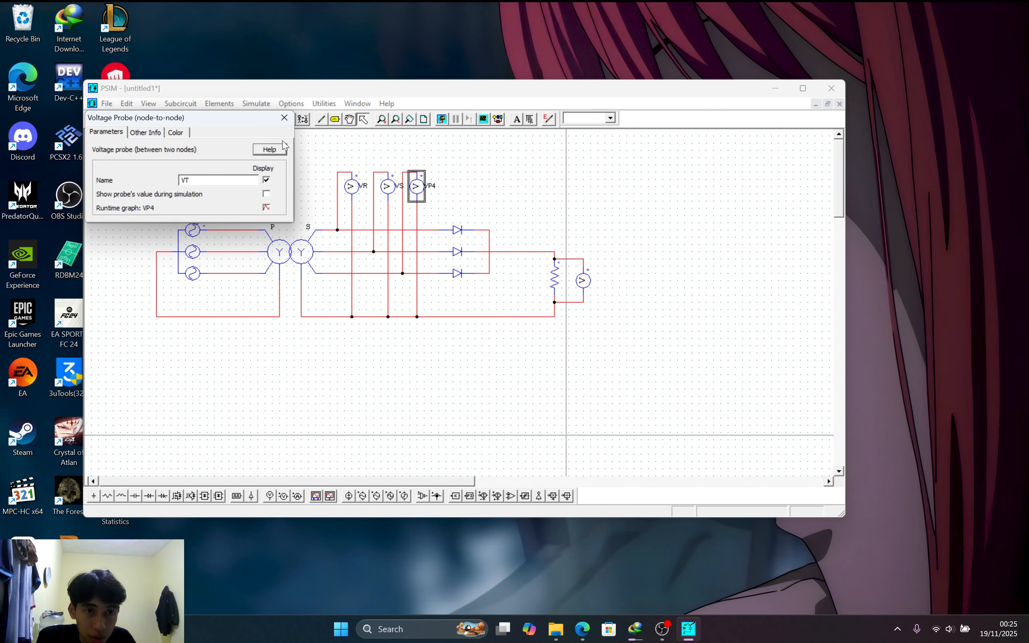
pyautogui.click(285, 118)
# Change the load resistor's resistance from 12 to 100 ohms
pyautogui.doubleClick(557, 275)
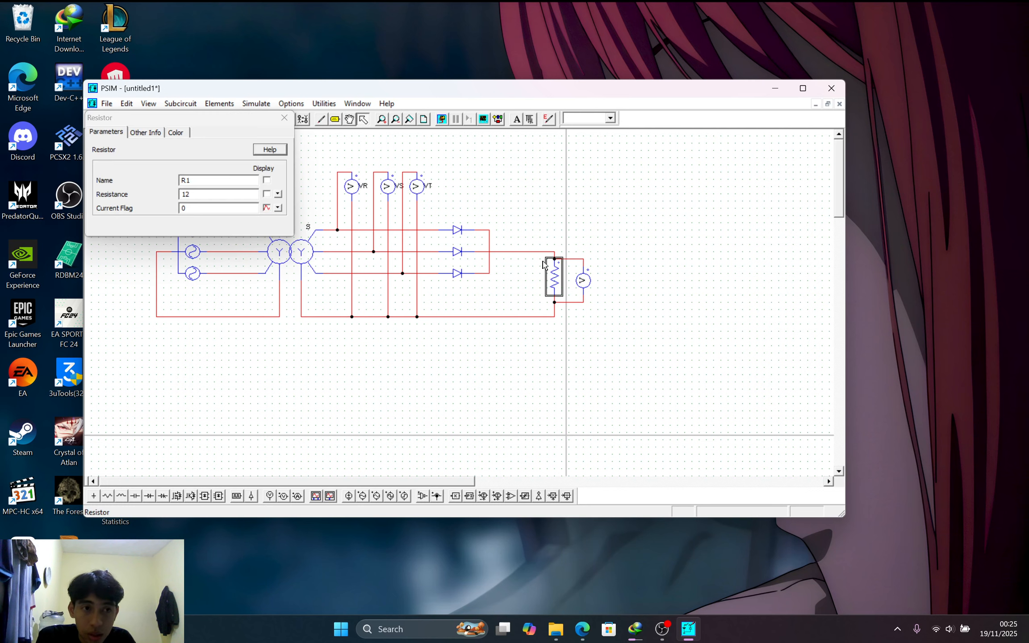
pyautogui.click(213, 198)
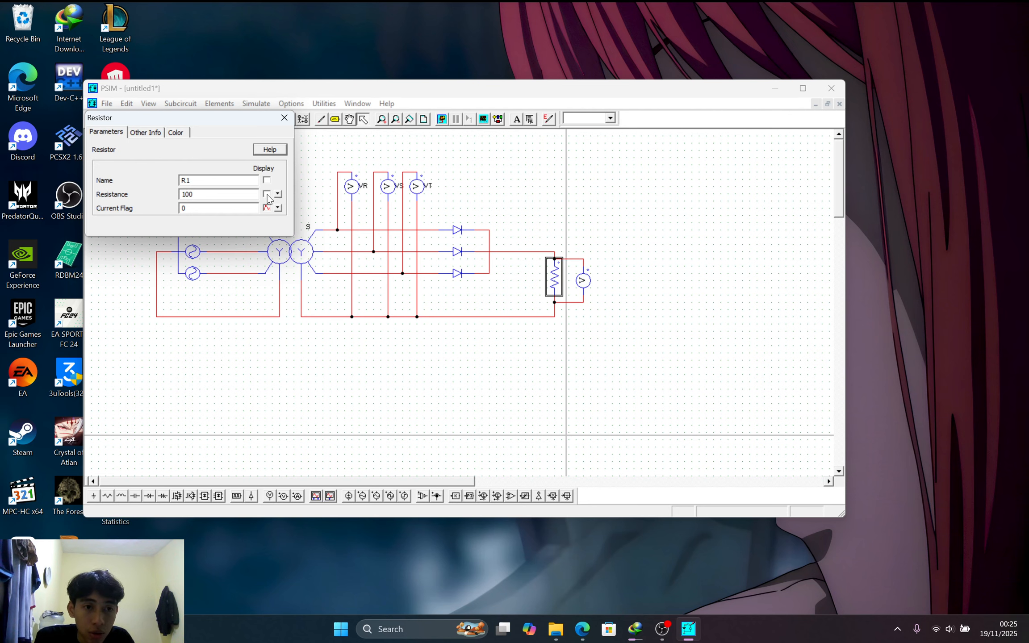
pyautogui.write('100')
pyautogui.click(284, 117)
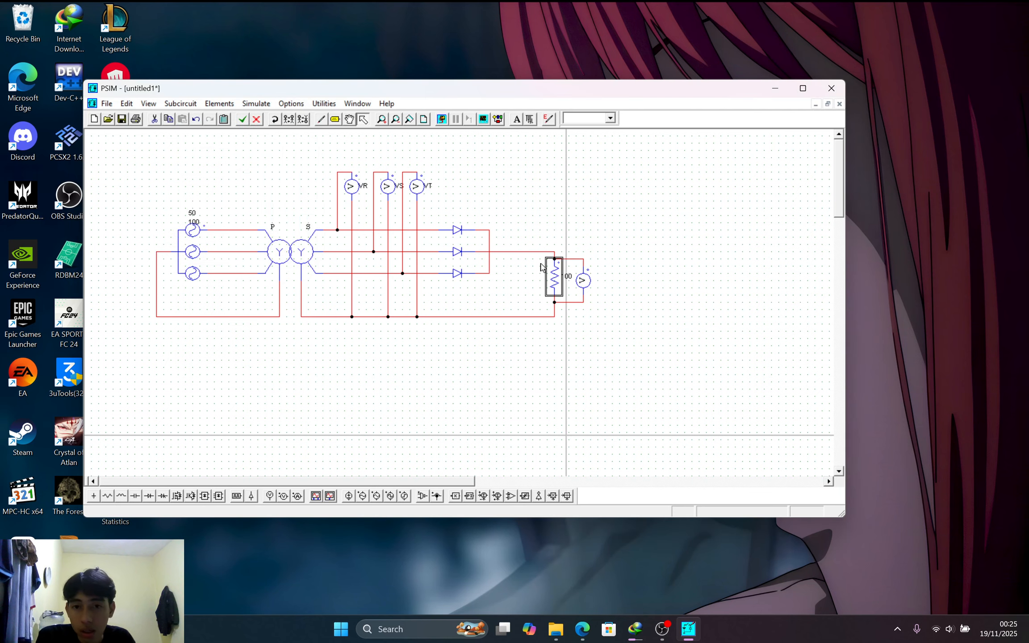
pyautogui.click(582, 280)
# Rename the output probe across the load to Vout and display its name
pyautogui.doubleClick(583, 280)
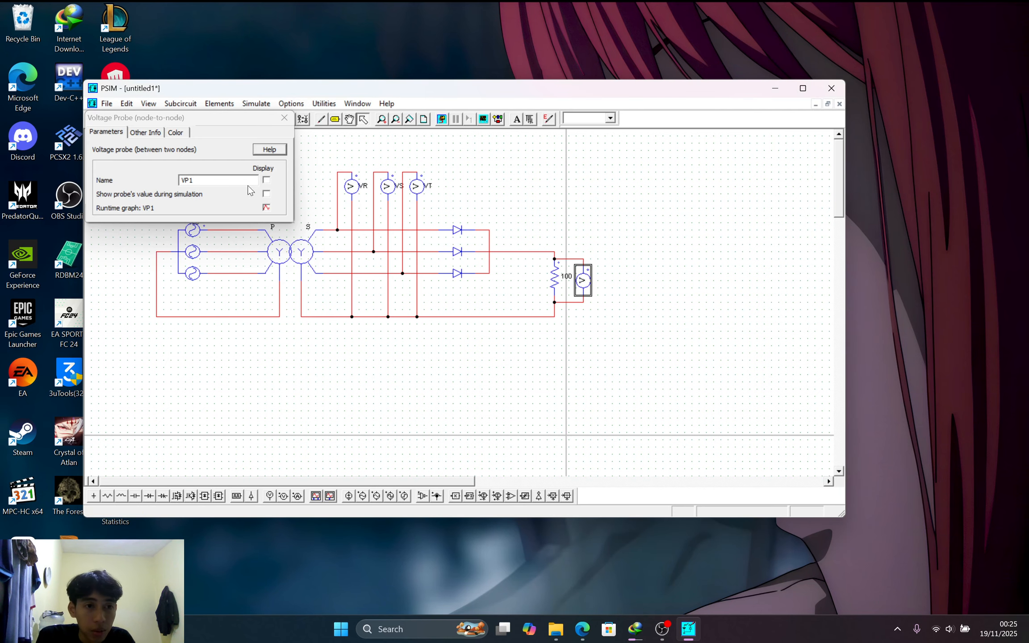
pyautogui.click(232, 180)
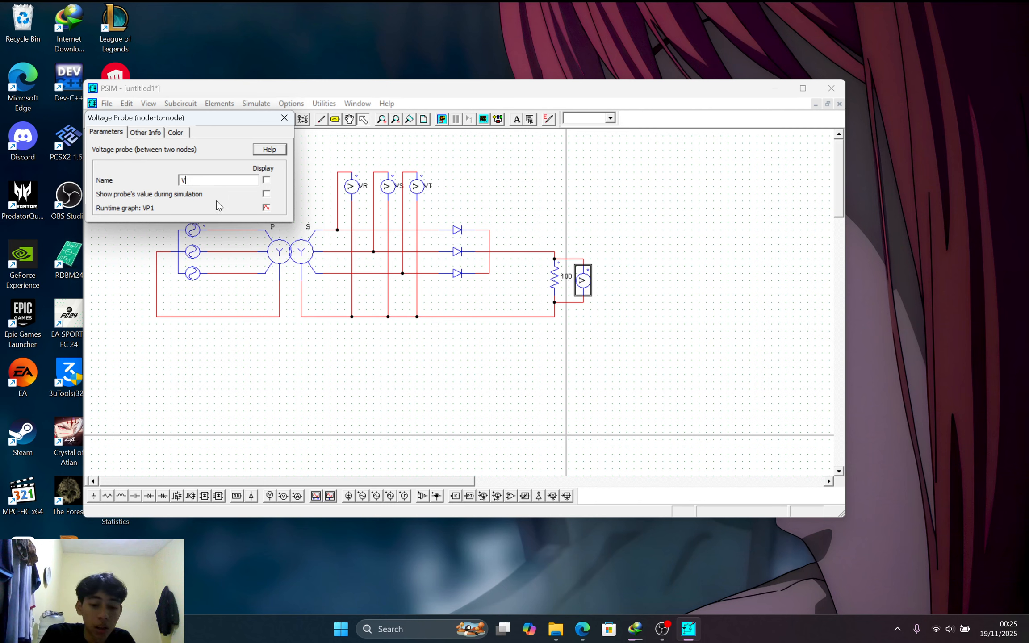
pyautogui.write('out')
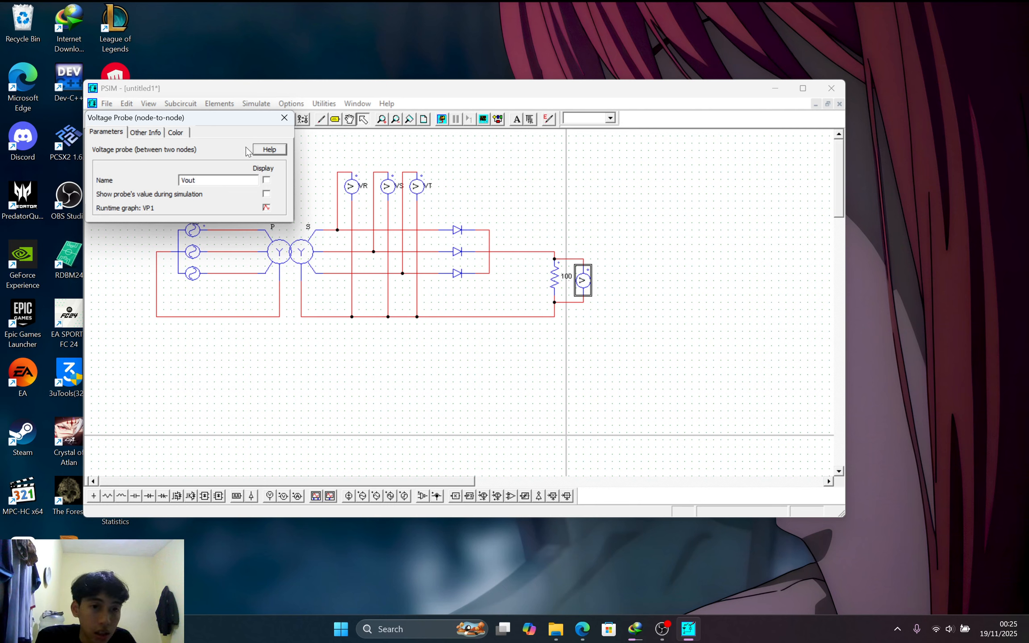
pyautogui.click(284, 118)
pyautogui.click(245, 108)
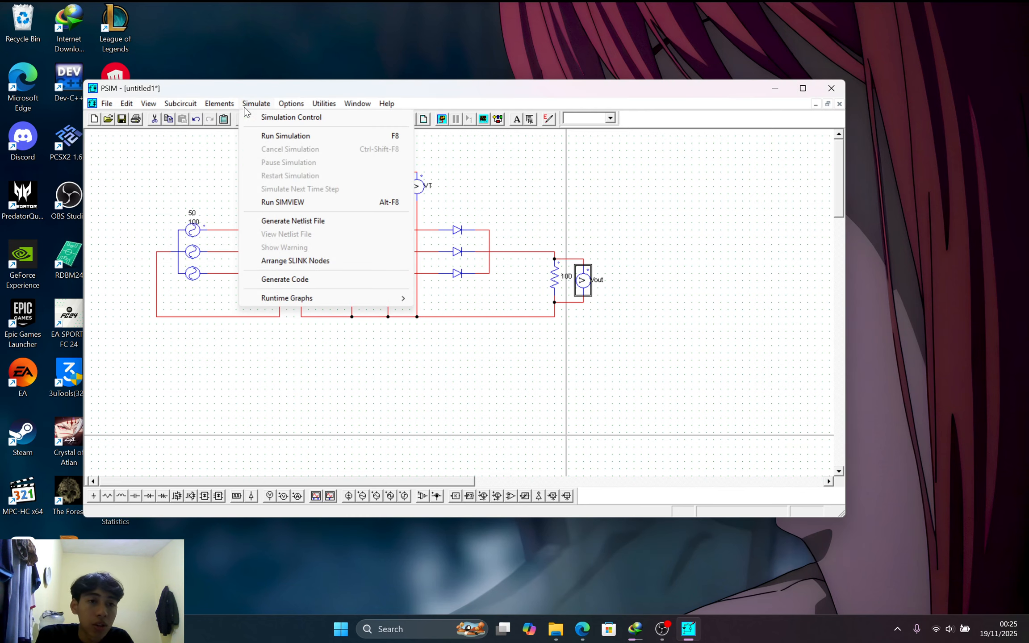
# Place a simulation control block with a 1E-005 time step and set total time to 0.06
pyautogui.click(262, 118)
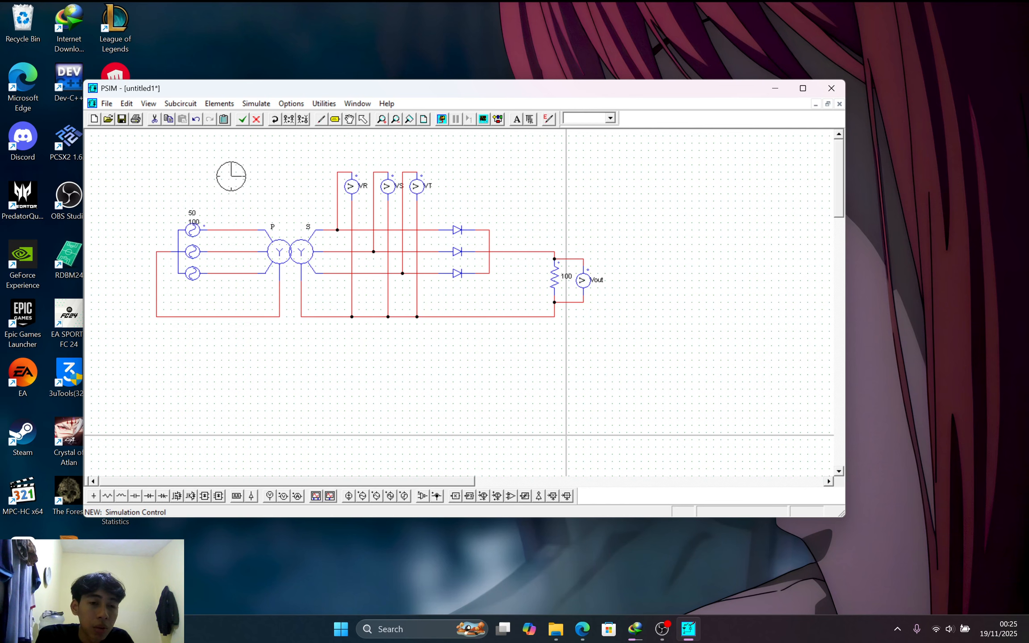
pyautogui.click(230, 176)
pyautogui.doubleClick(228, 190)
pyautogui.click(198, 188)
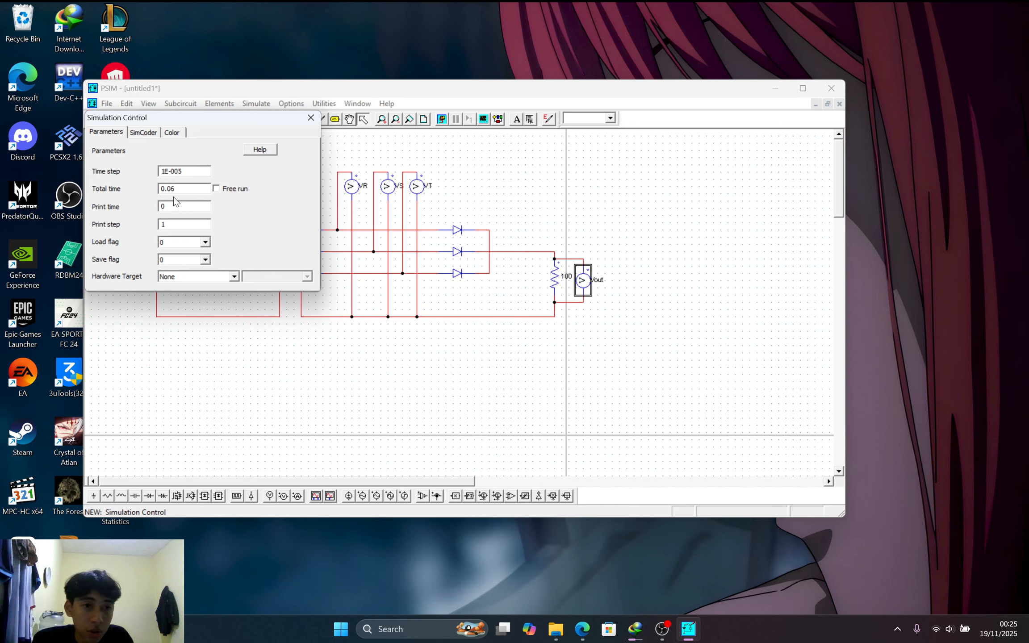
pyautogui.click(309, 118)
pyautogui.click(250, 105)
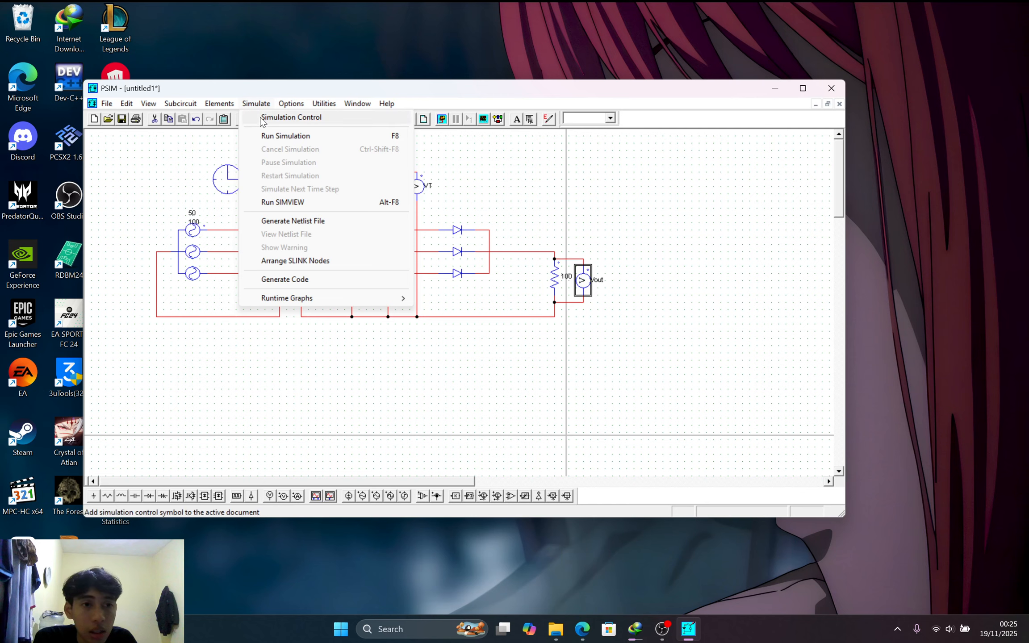
# Run the simulation and plot VR, VS and VT in a maximized Simview graph
pyautogui.click(272, 136)
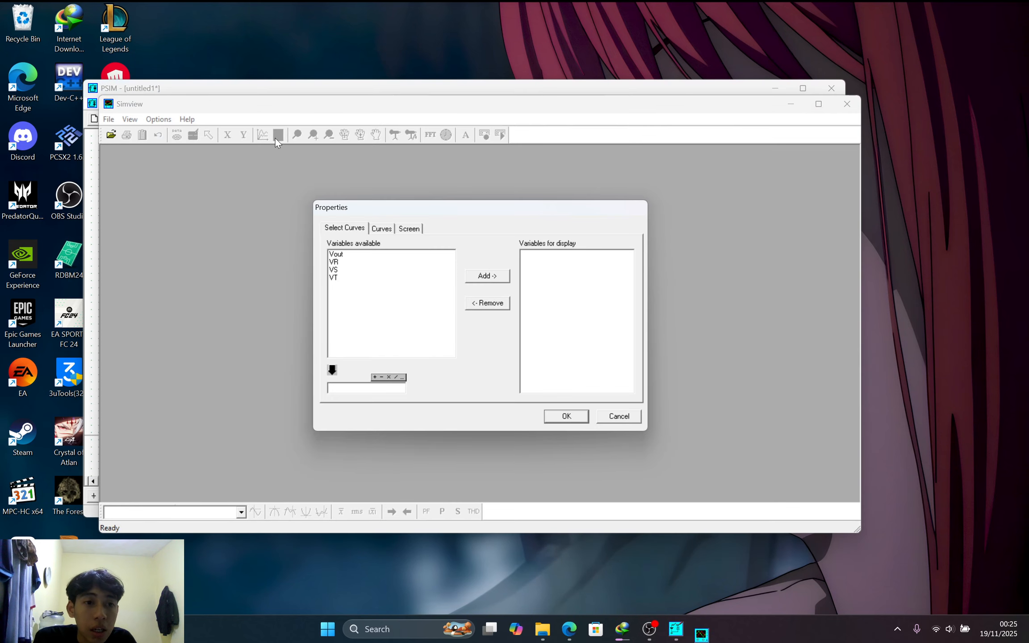
pyautogui.click(353, 262)
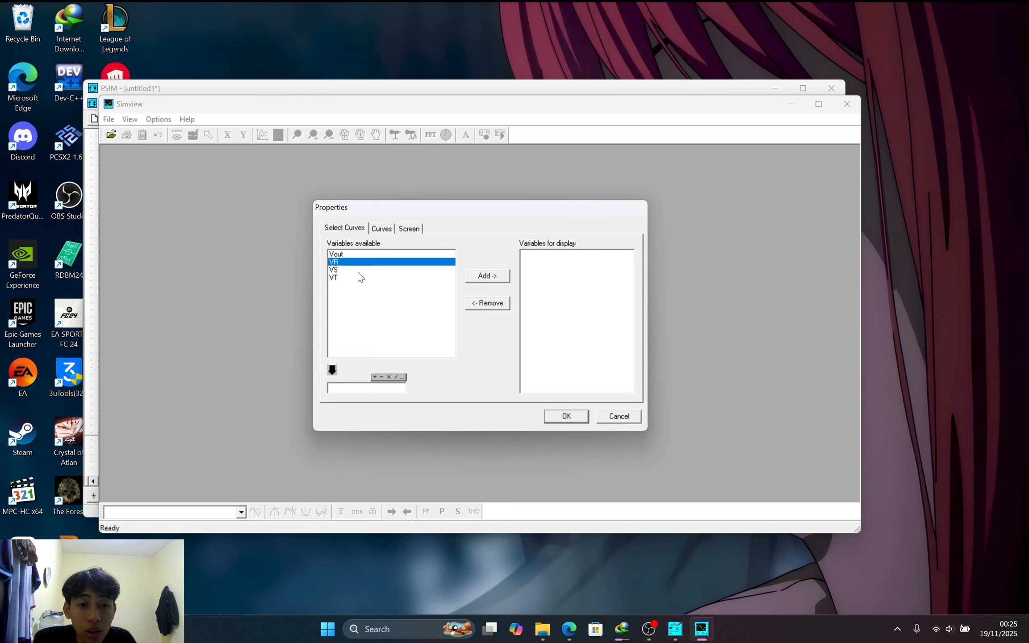
pyautogui.moveTo(359, 268); pyautogui.dragTo(374, 278)
pyautogui.click(496, 277)
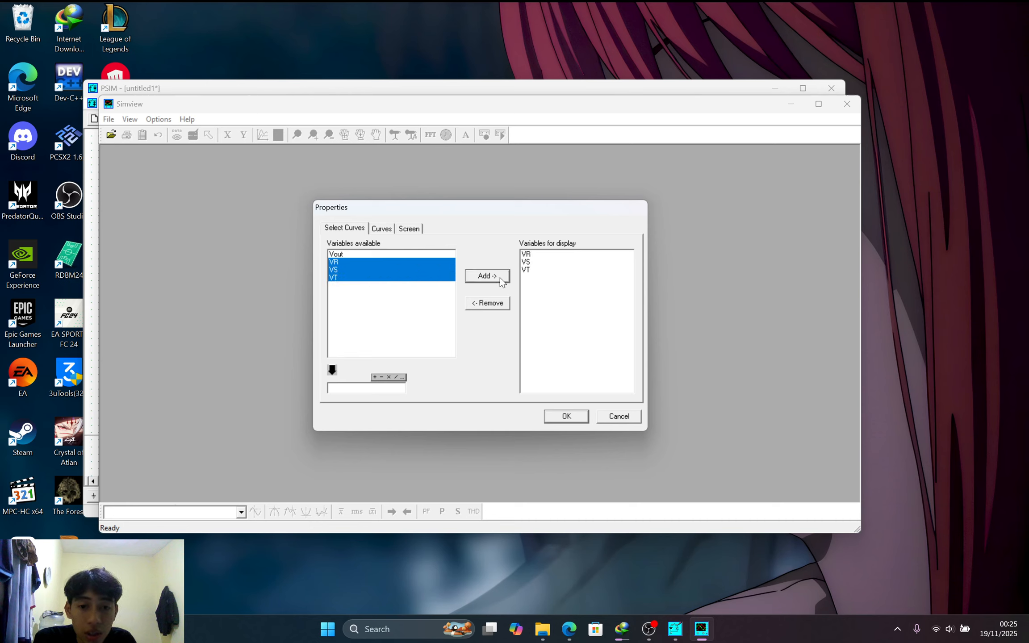
pyautogui.click(562, 413)
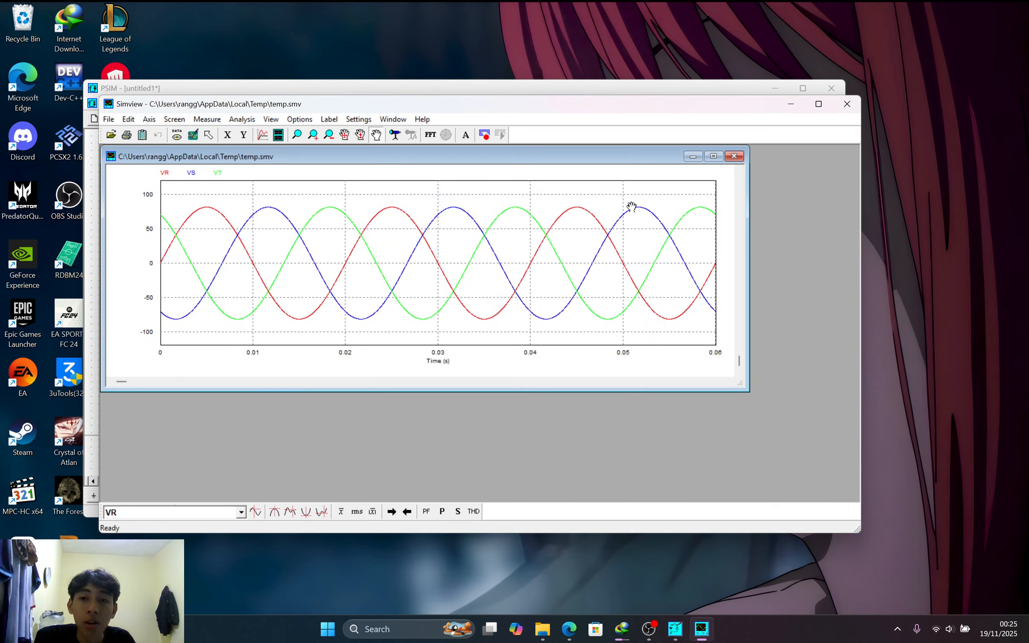
pyautogui.click(713, 157)
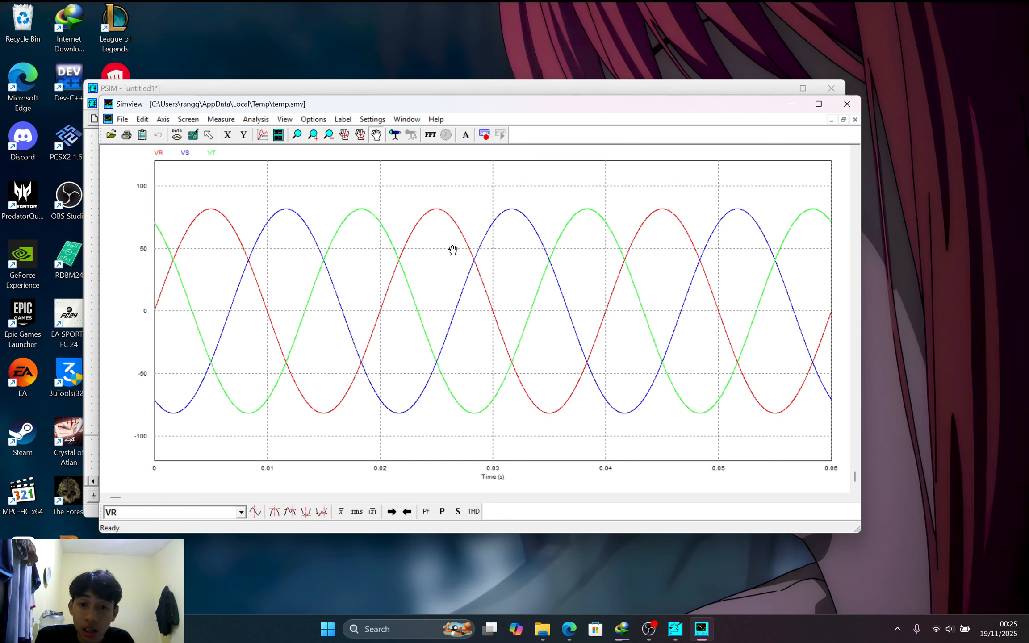
pyautogui.click(278, 135)
pyautogui.click(358, 255)
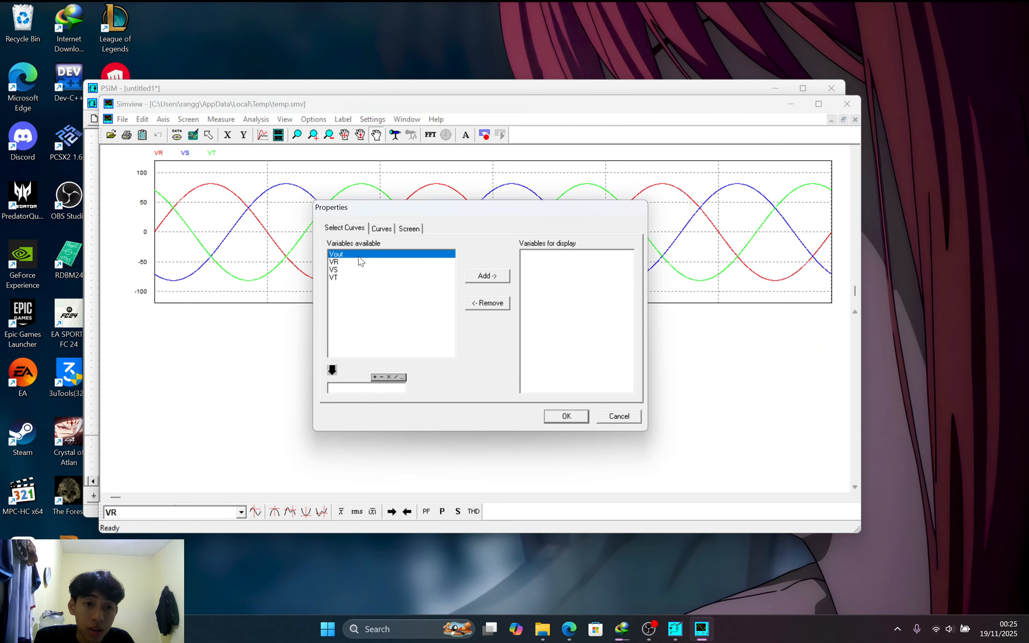
# Plot Vout in a second graph below the phase voltages, showing the half-wave pulses
pyautogui.click(498, 277)
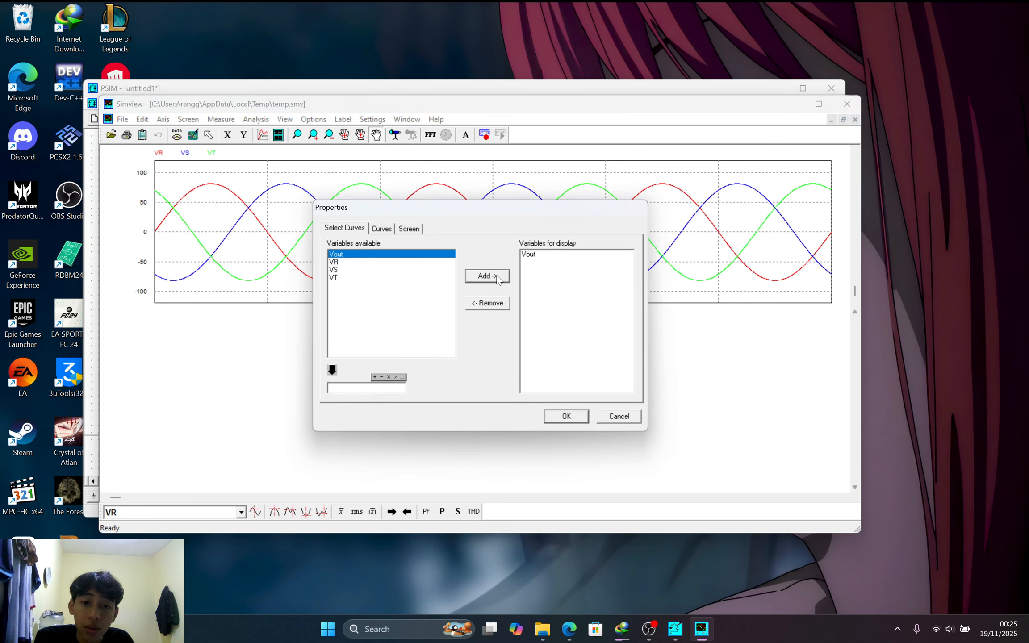
pyautogui.click(565, 418)
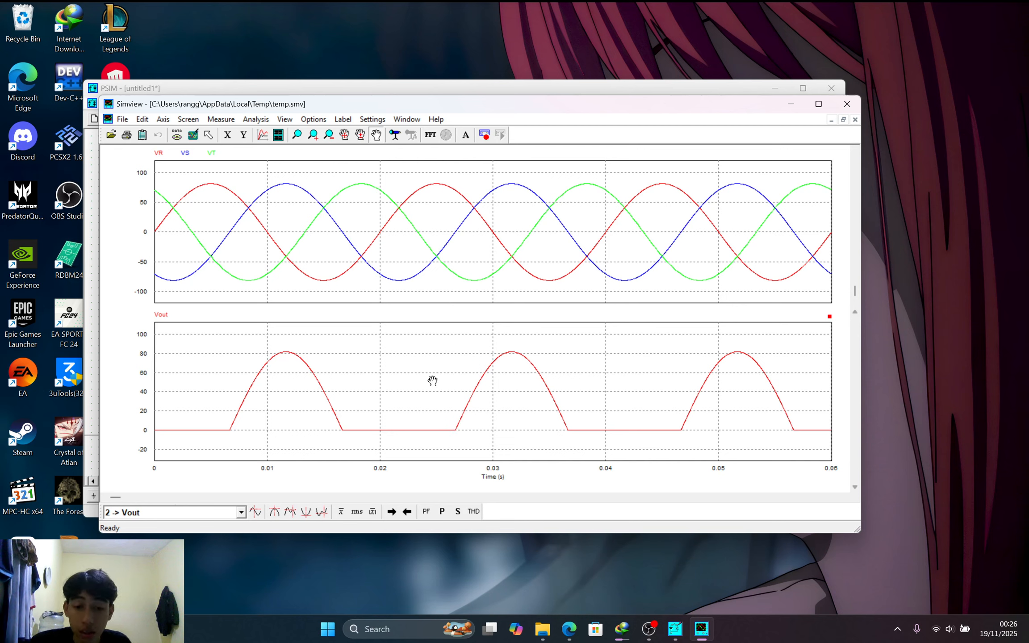
pyautogui.click(265, 120)
pyautogui.click(263, 119)
pyautogui.click(263, 120)
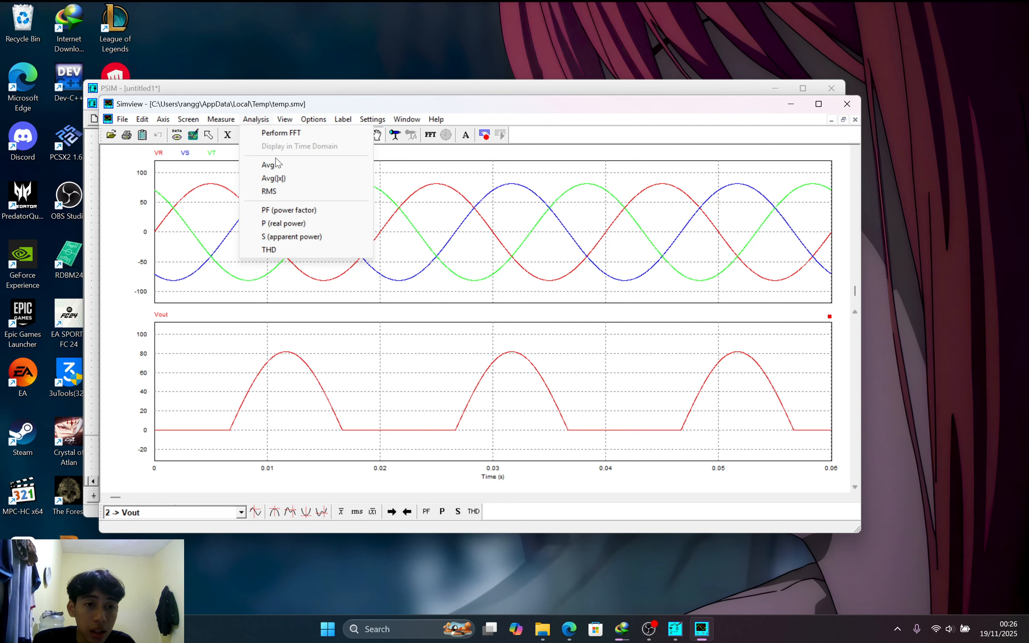
pyautogui.click(273, 164)
pyautogui.moveTo(788, 385); pyautogui.dragTo(527, 307)
pyautogui.click(255, 120)
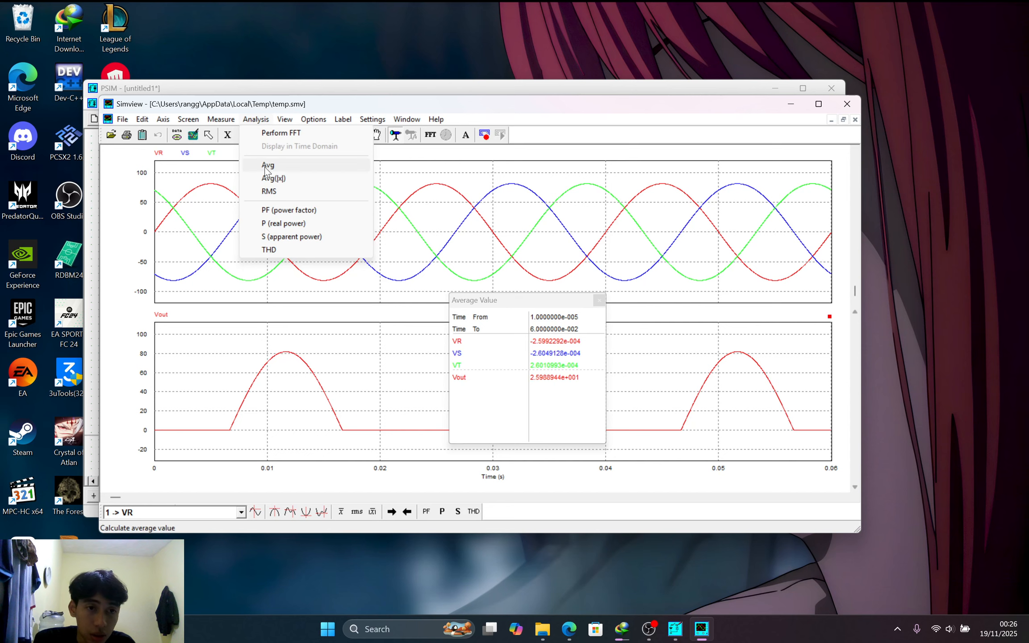
pyautogui.click(270, 178)
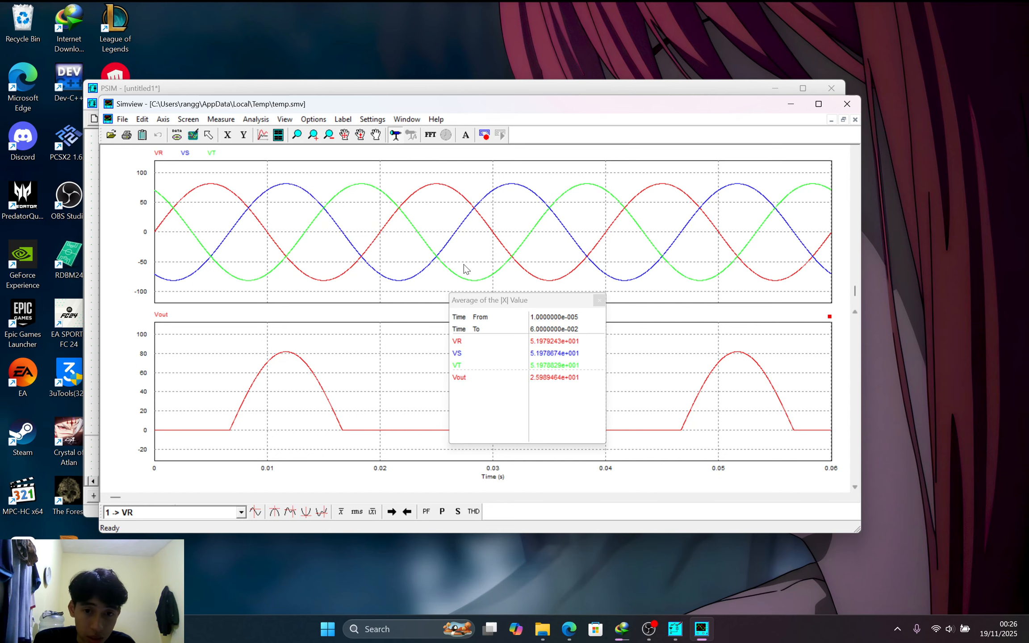
pyautogui.click(255, 120)
pyautogui.click(274, 192)
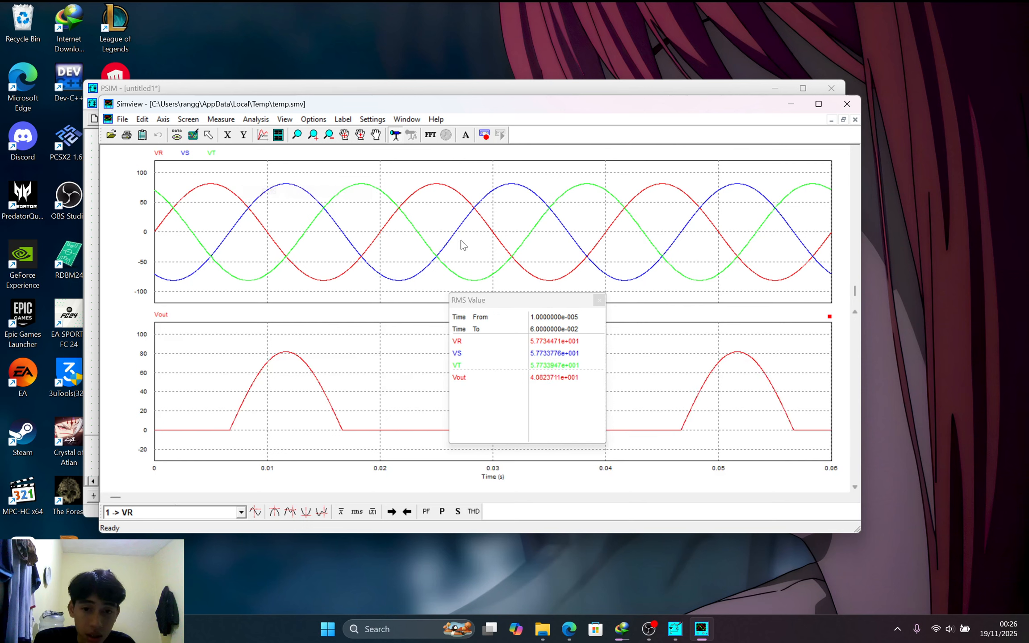
pyautogui.moveTo(588, 307); pyautogui.dragTo(559, 297)
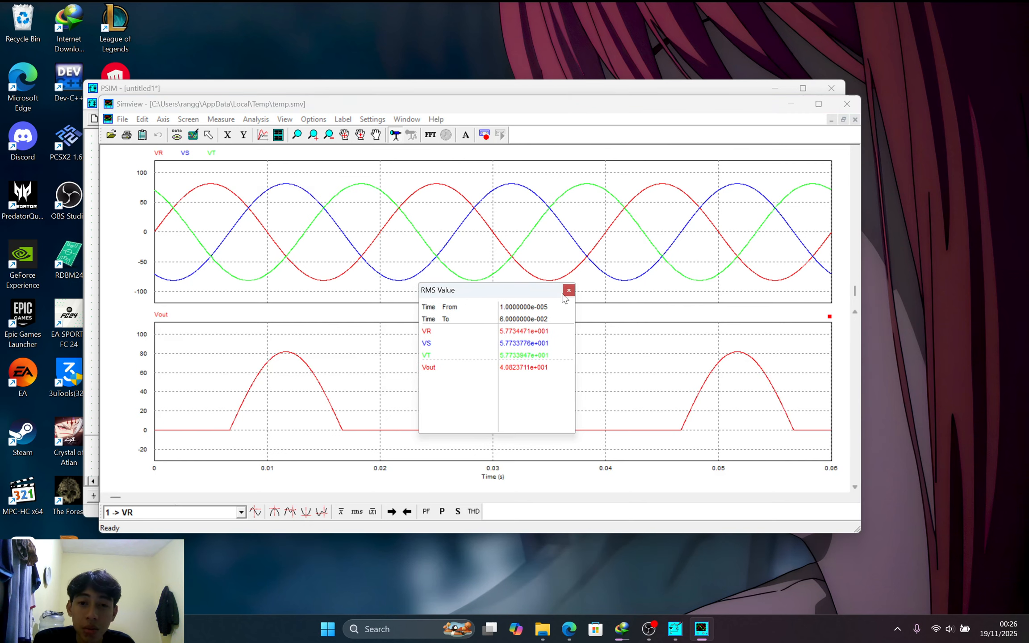
pyautogui.click(569, 290)
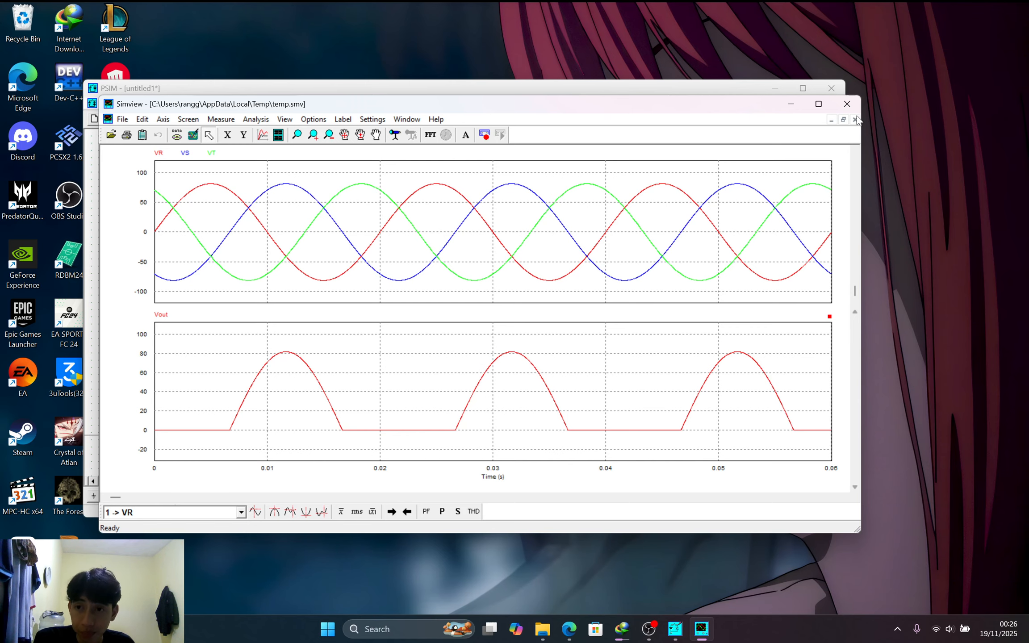
# Close Simview to return to the three-phase rectifier schematic with its VR, VS, VT and Vout probes
pyautogui.click(847, 104)
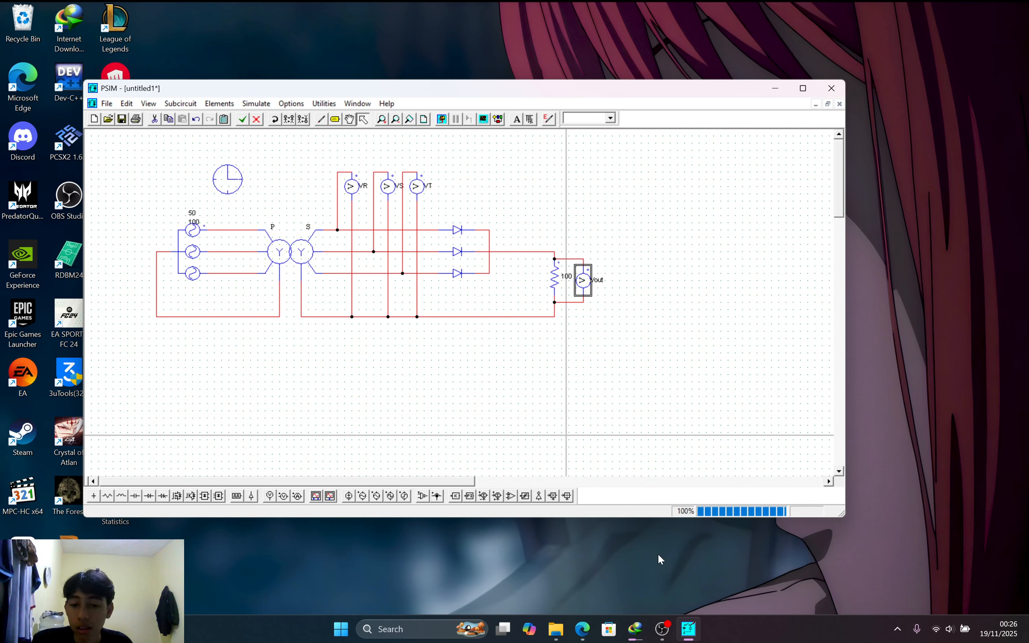
pyautogui.moveTo(670, 635)
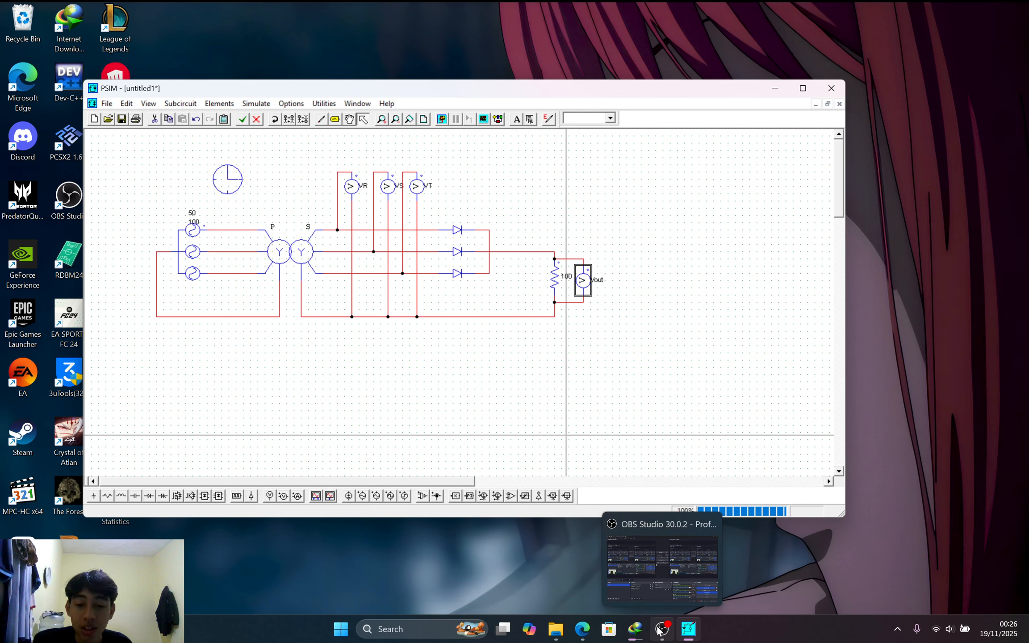